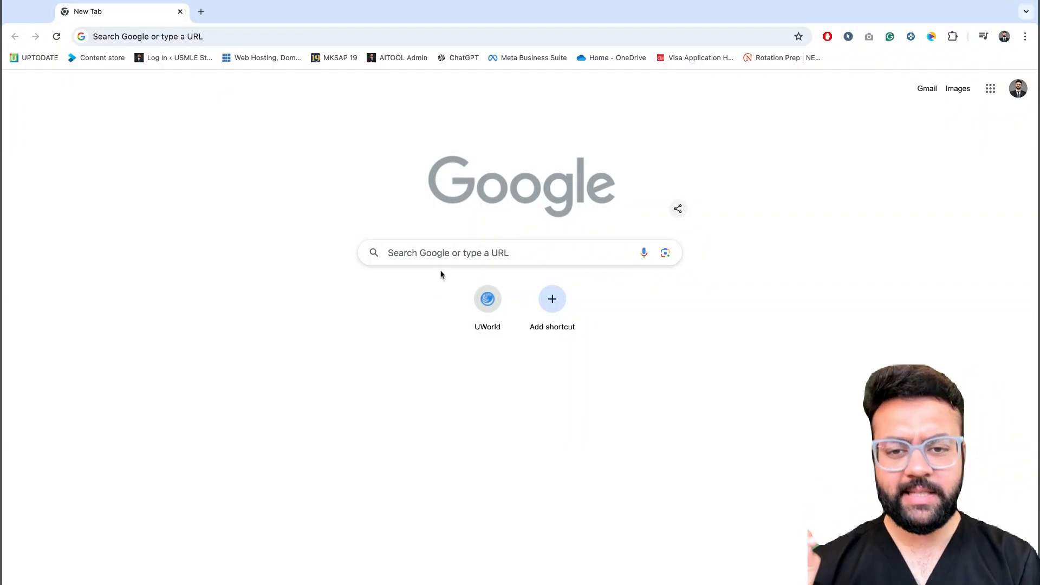
Search Google for 'uptodate subscription' and open the Wolters Kluwer subscription options page
left_click(447, 254)
type("upt")
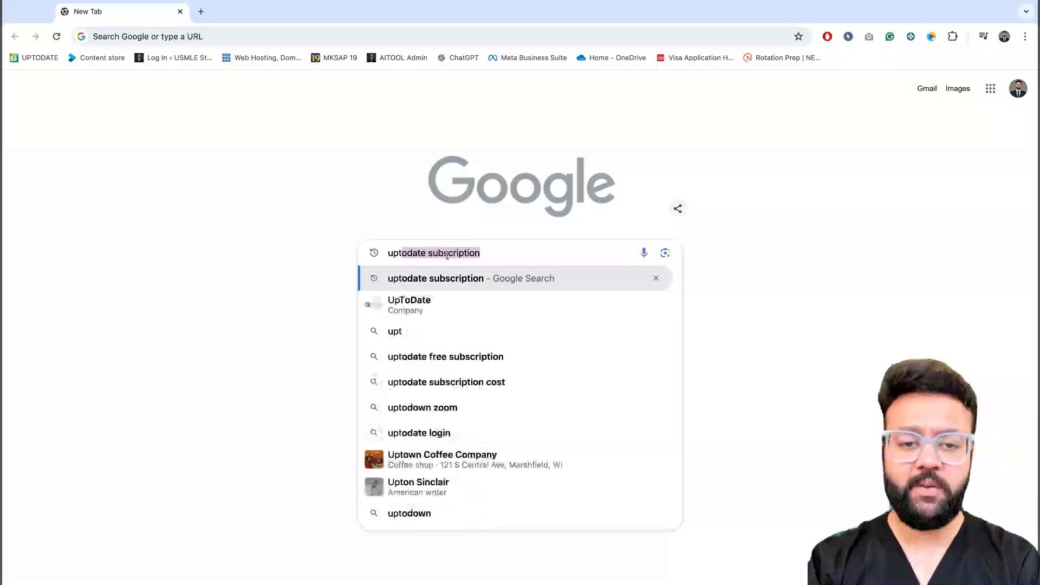
key("Return")
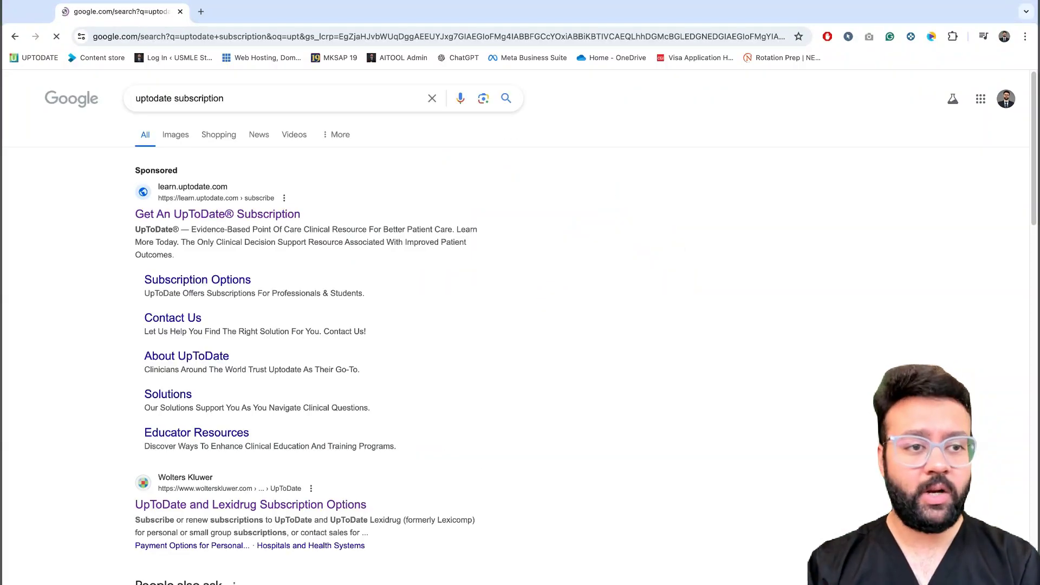
scroll(431, 361, "down", 3)
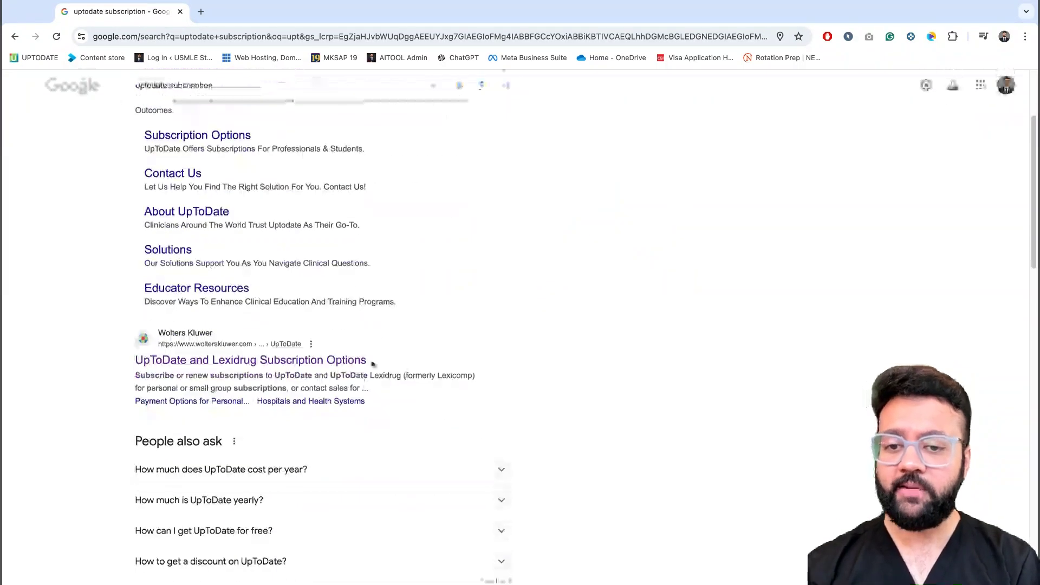
scroll(385, 359, "up", 3)
scroll(453, 320, "down", 2)
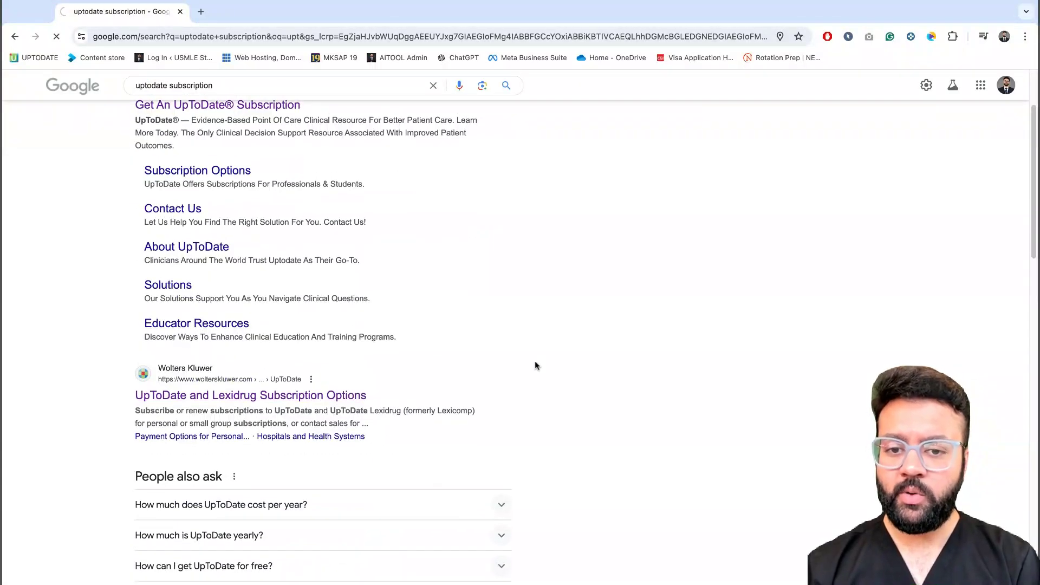
left_click(169, 397)
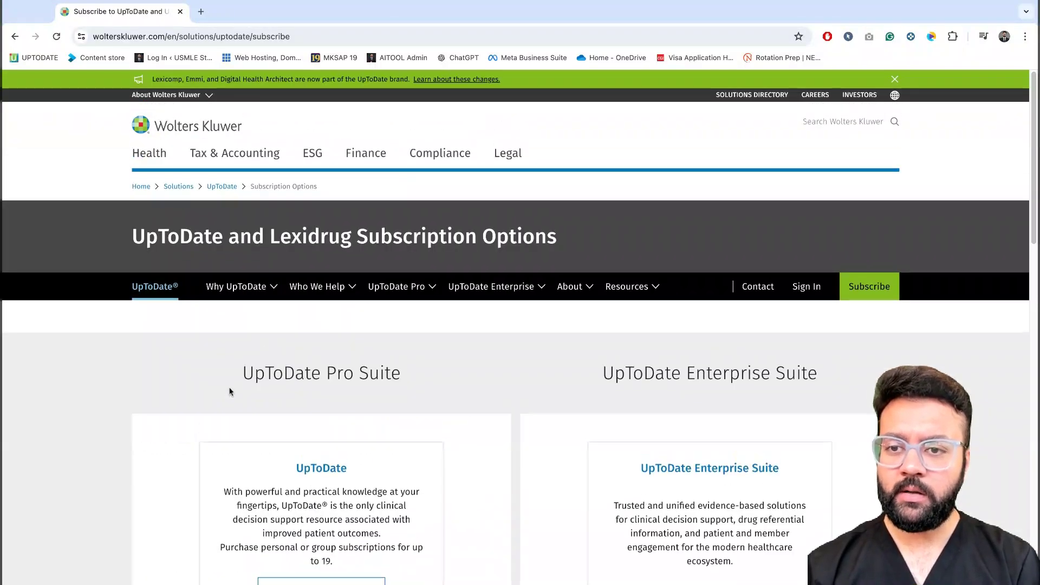
Start Purchase UpToDate Online and continue as a Student or Resident Physician
scroll(229, 391, "down", 2)
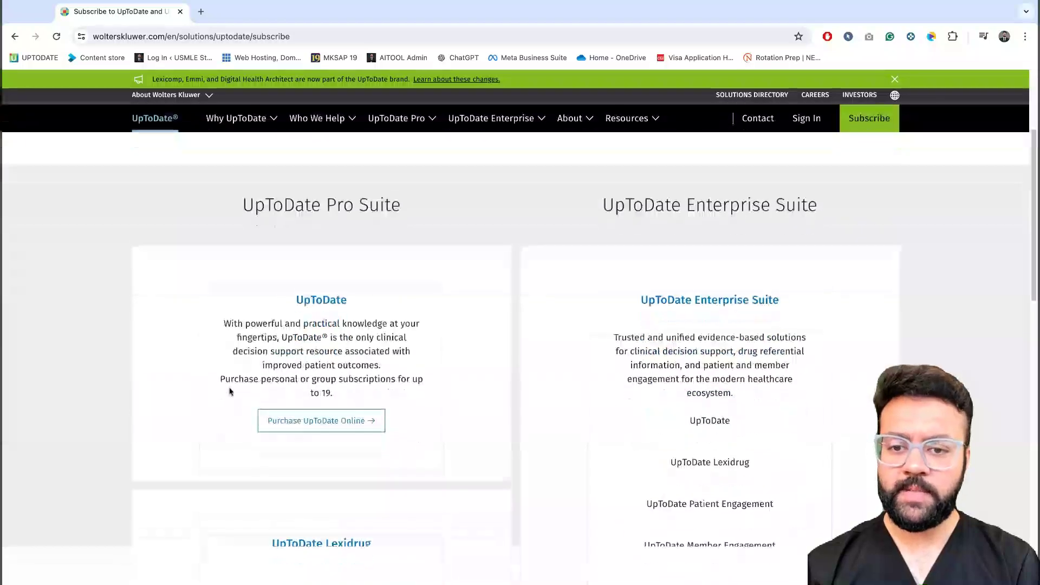
left_click(327, 424)
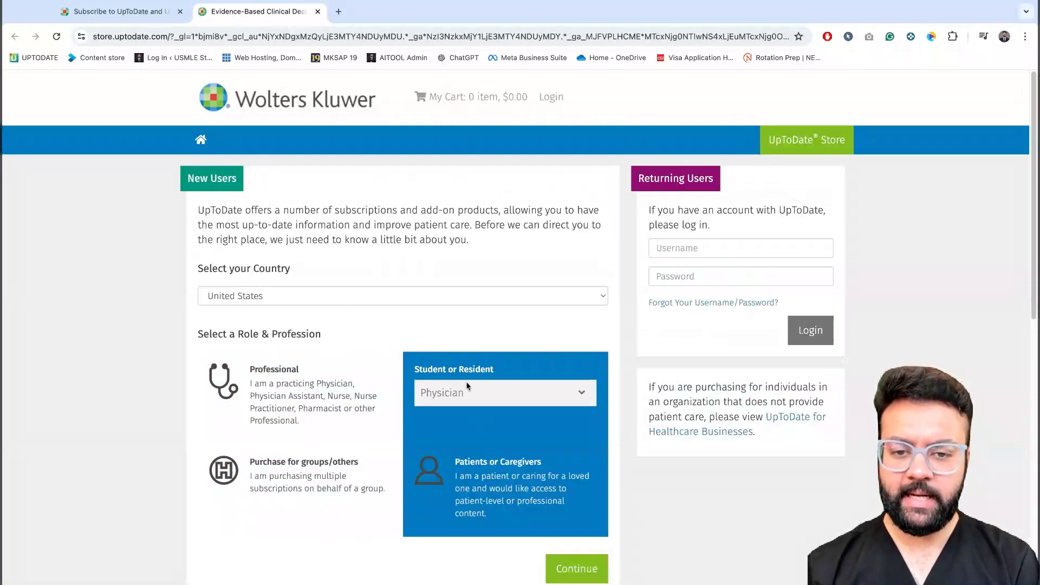
scroll(396, 376, "down", 2)
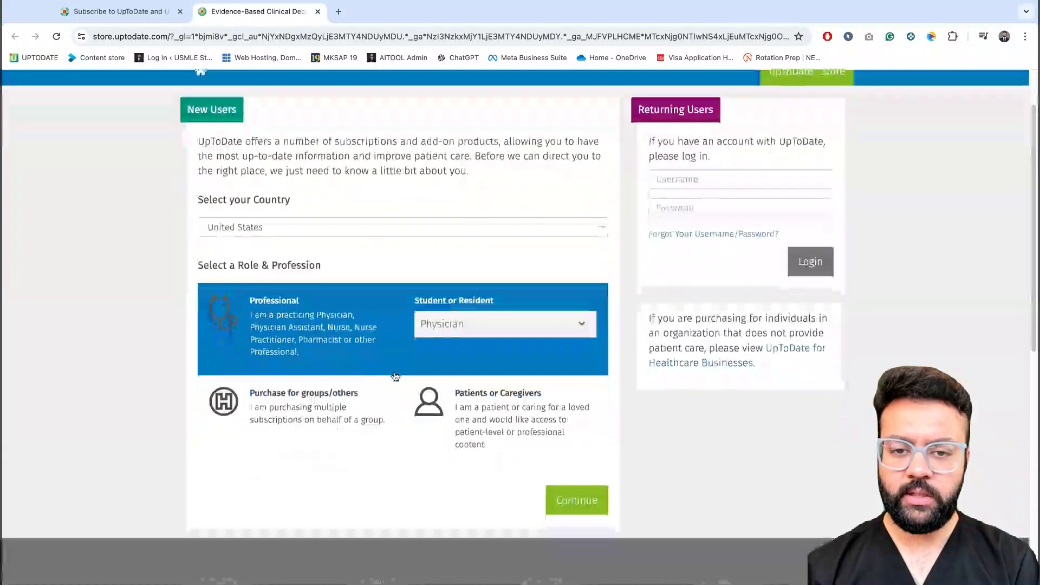
left_click(576, 474)
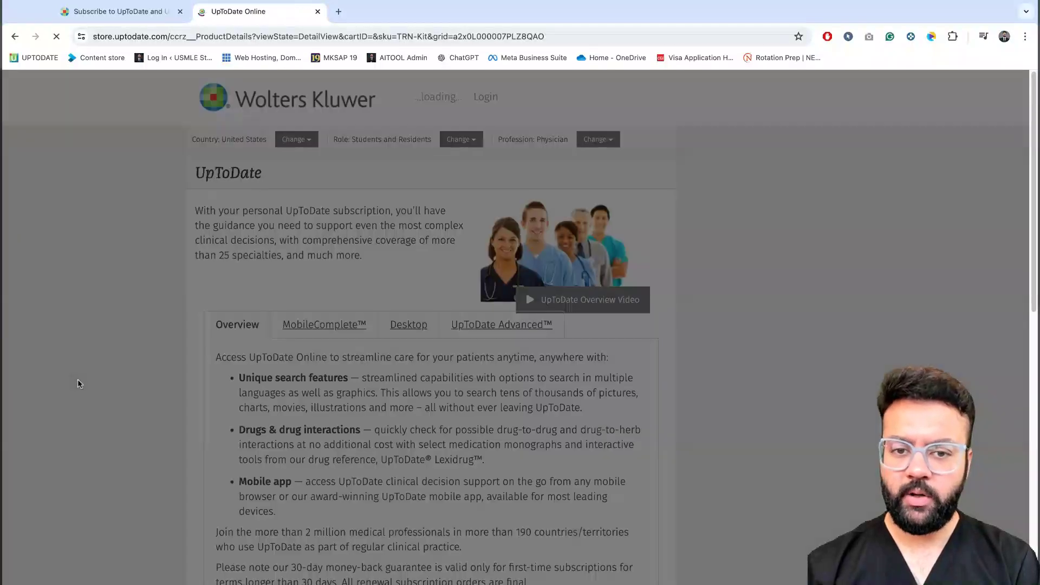
Review the term prices ($23 30-day, $219 1 year, $399 2 years) and scroll the country list toward India
scroll(107, 381, "down", 3)
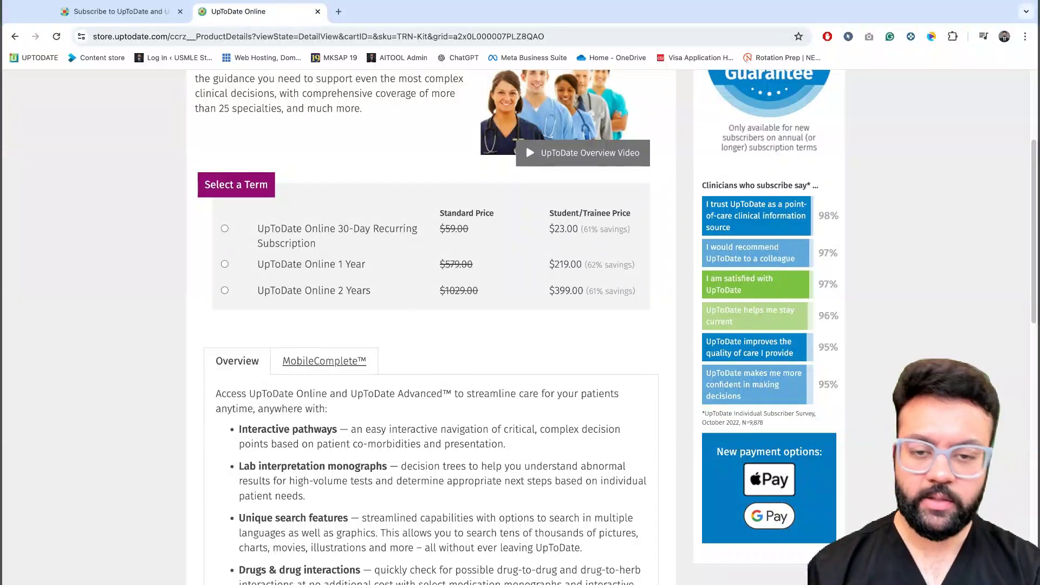
scroll(580, 301, "up", 5)
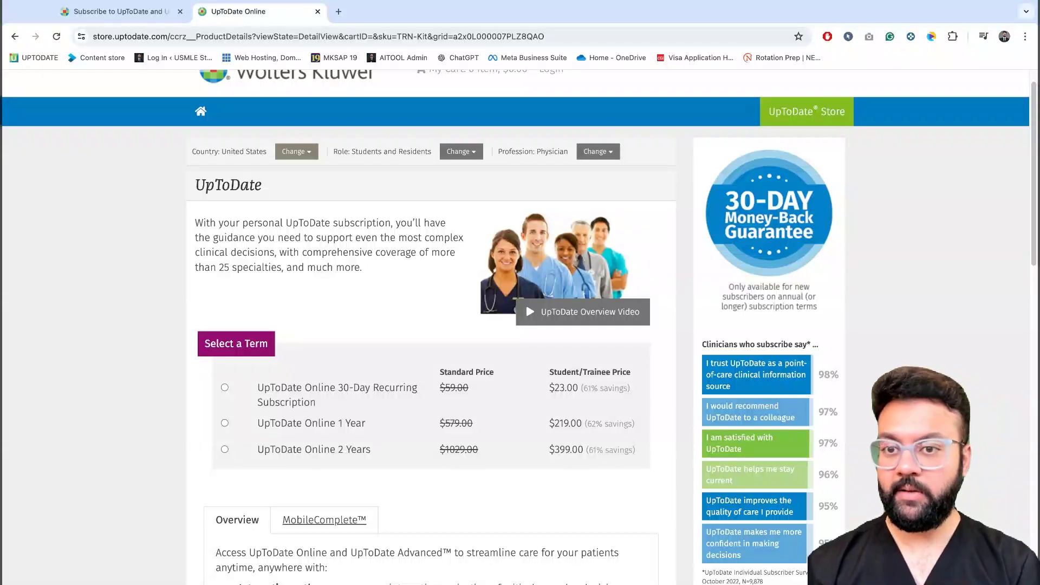
left_click(297, 151)
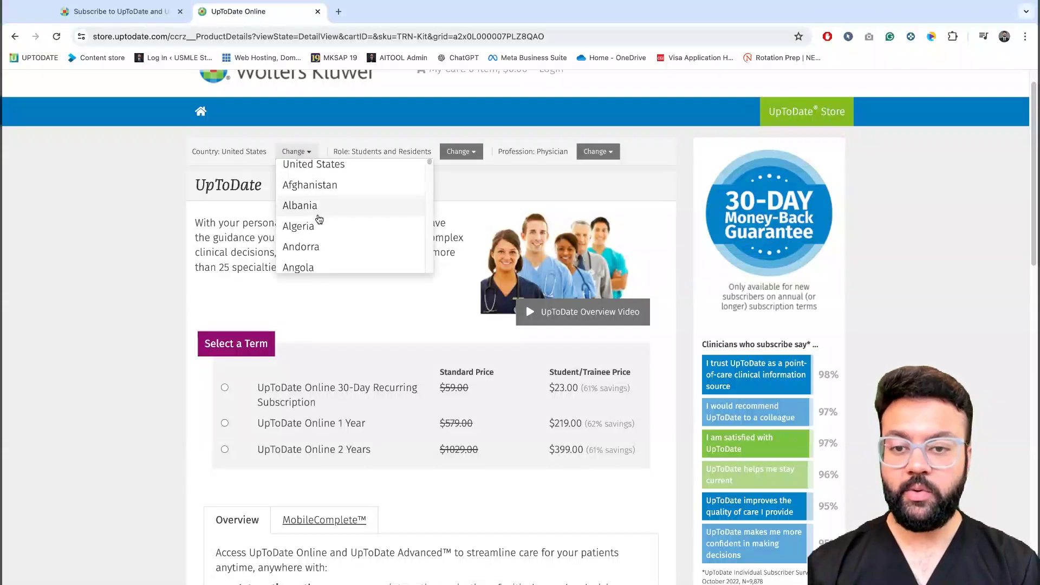
scroll(319, 218, "down", 10)
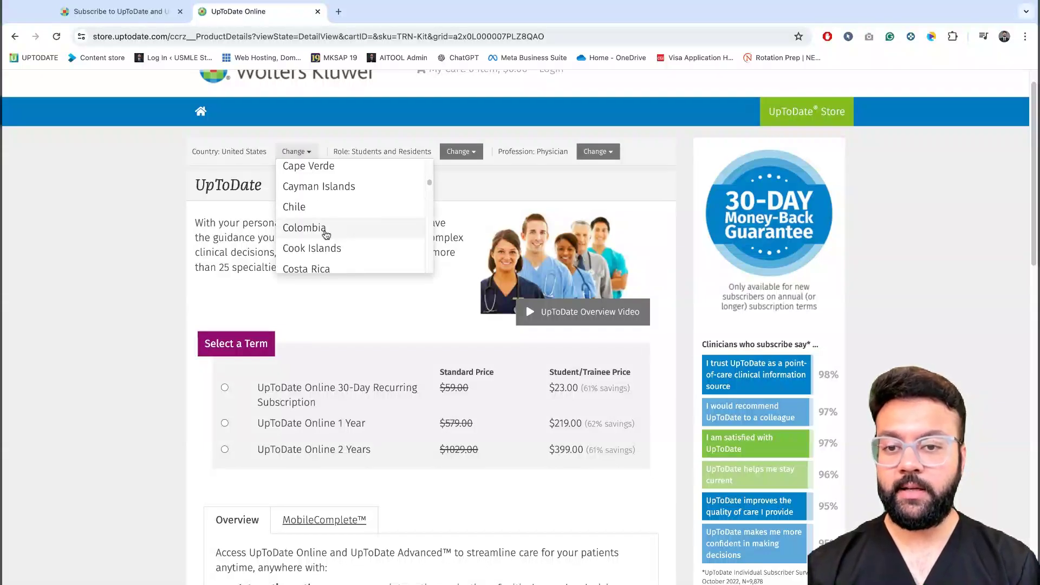
scroll(326, 234, "down", 5)
scroll(326, 235, "down", 7)
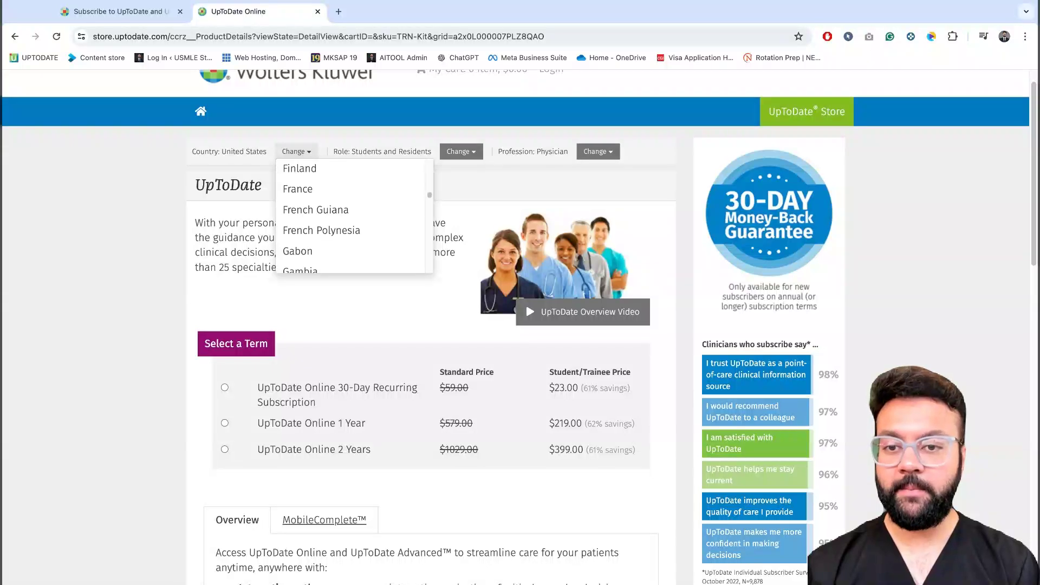
scroll(354, 217, "down", 3)
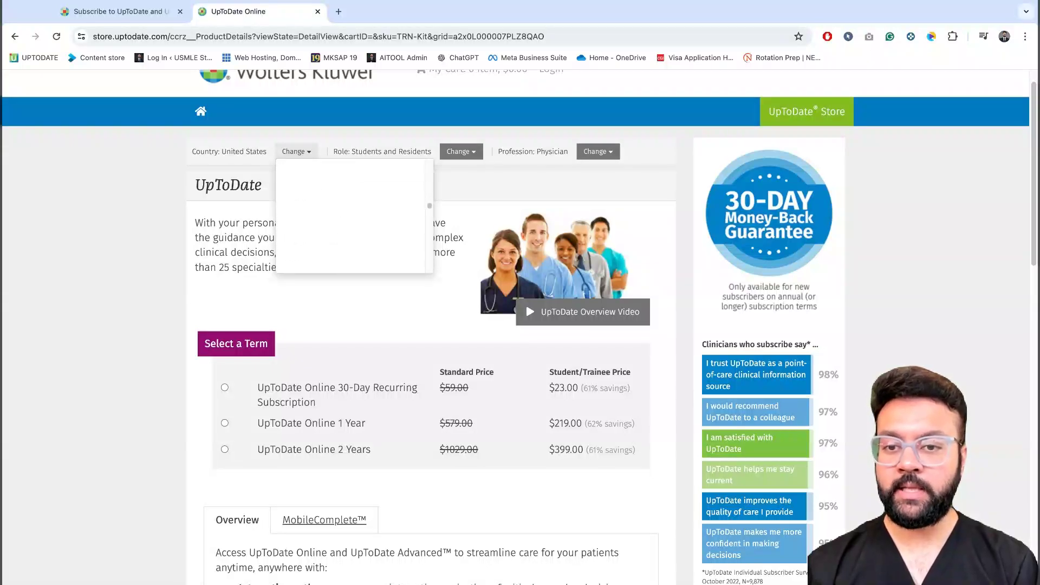
scroll(305, 213, "down", 3)
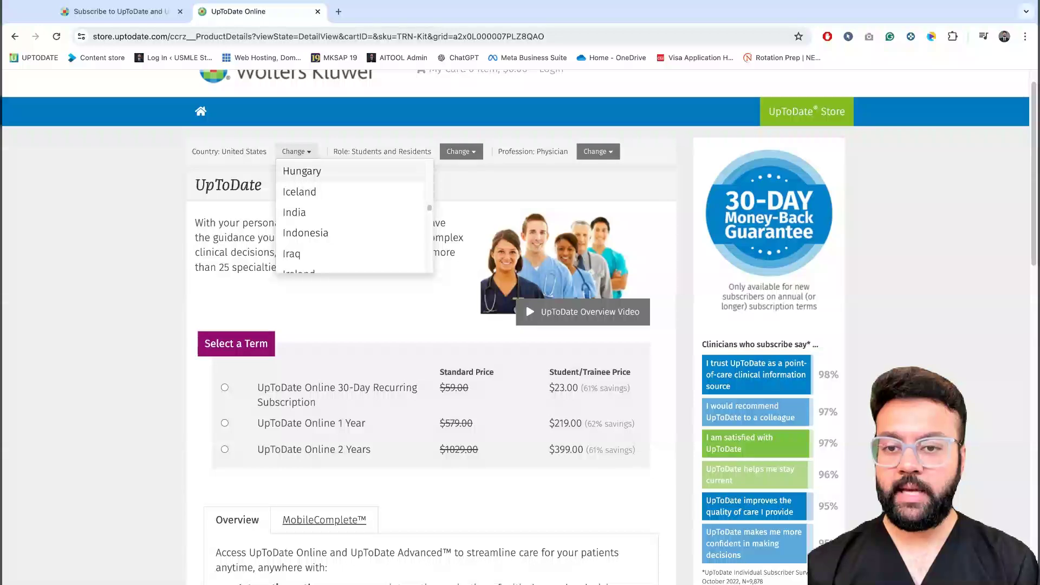
Select India as the store country to show $9 30-day, $25 90-day, $89 1-year and $159 2-year prices
left_click(305, 213)
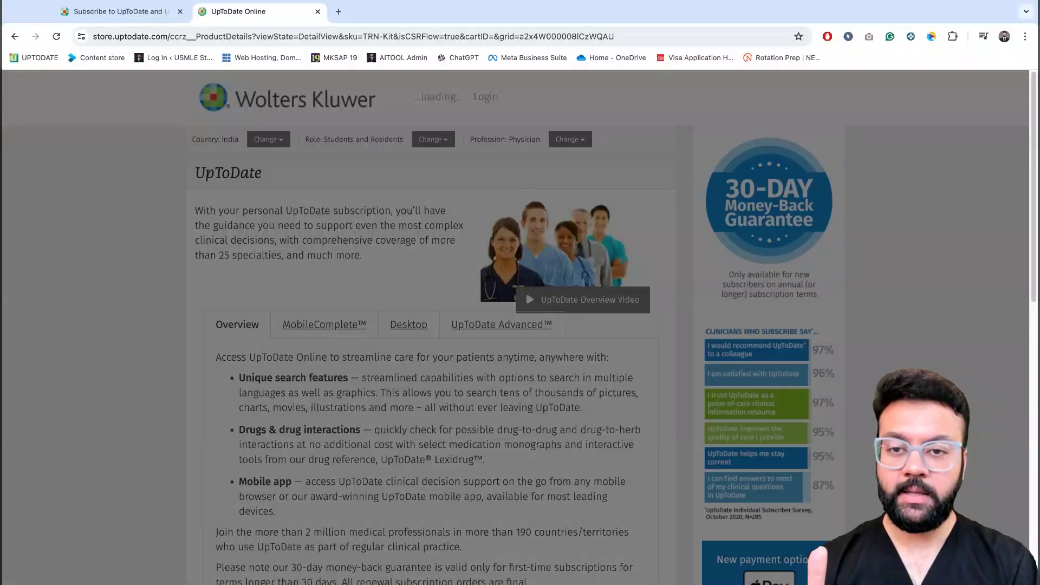
scroll(301, 310, "down", 3)
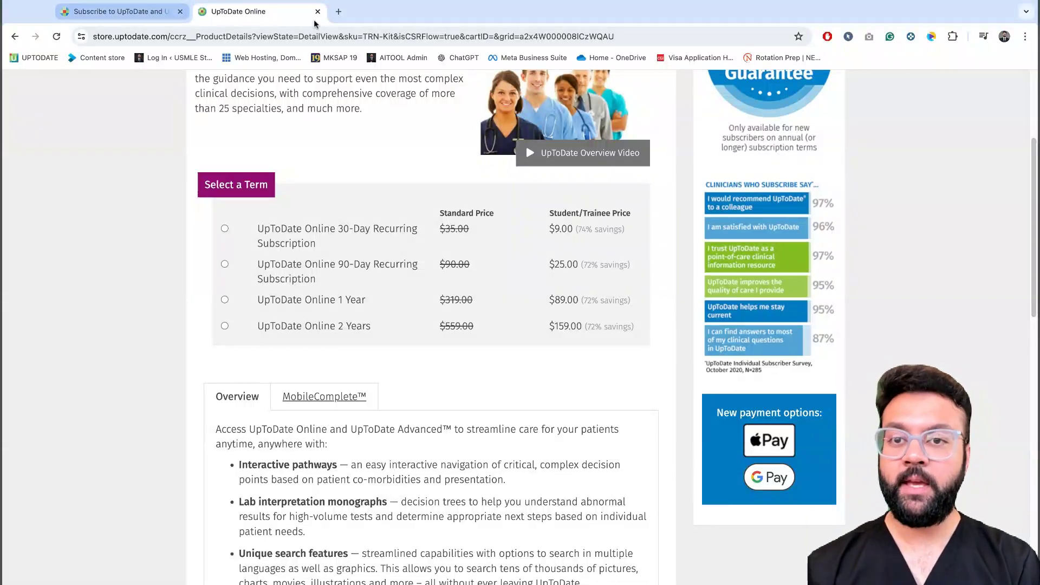
In a new tab, load uptodate.com/login and sign in with the saved credentials
left_click(339, 12)
type("upto")
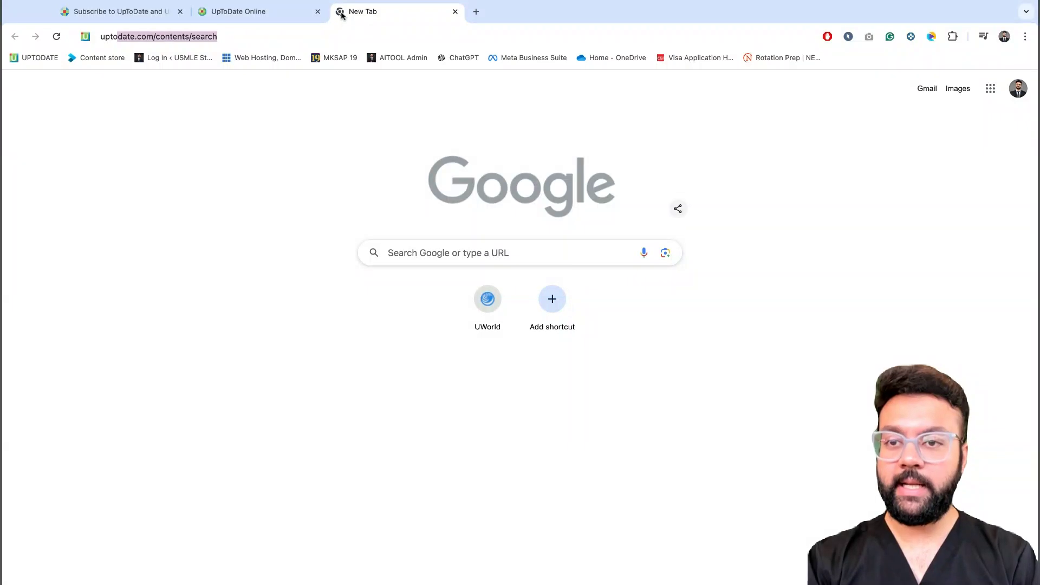
key("Down")
key("Down")
key("Down")
key("Down")
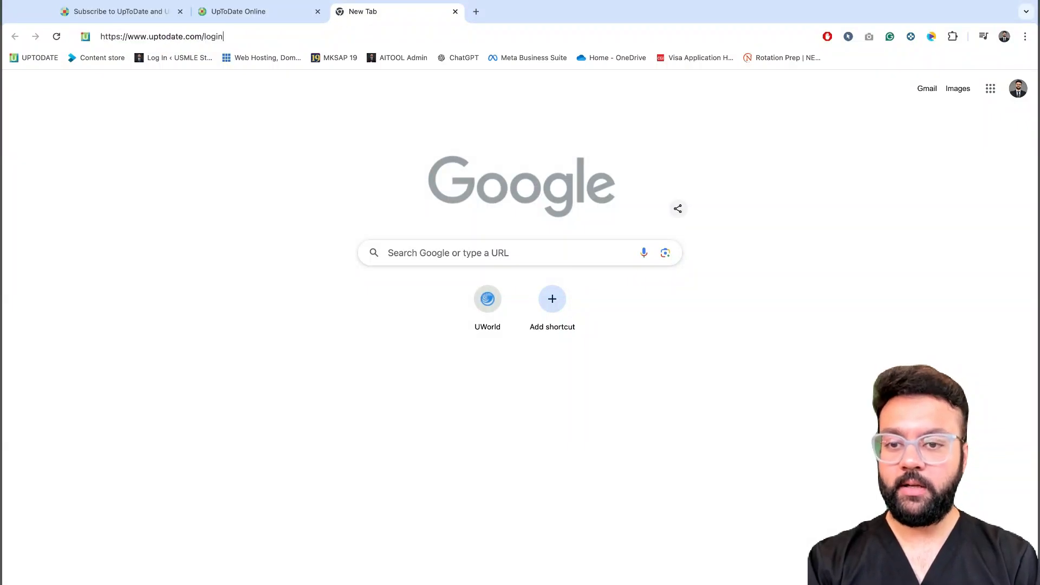
key("Return")
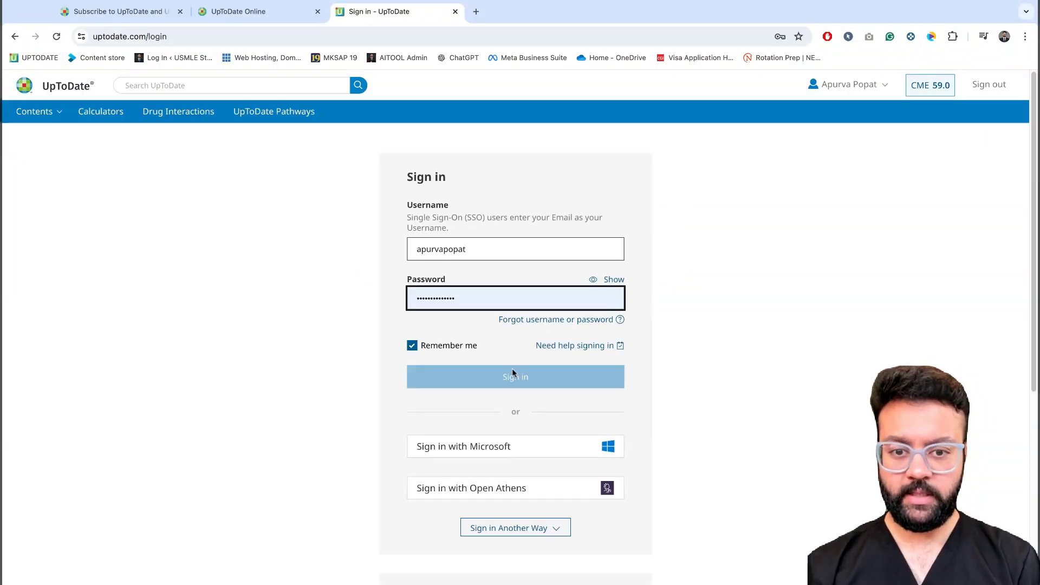
left_click(813, 288)
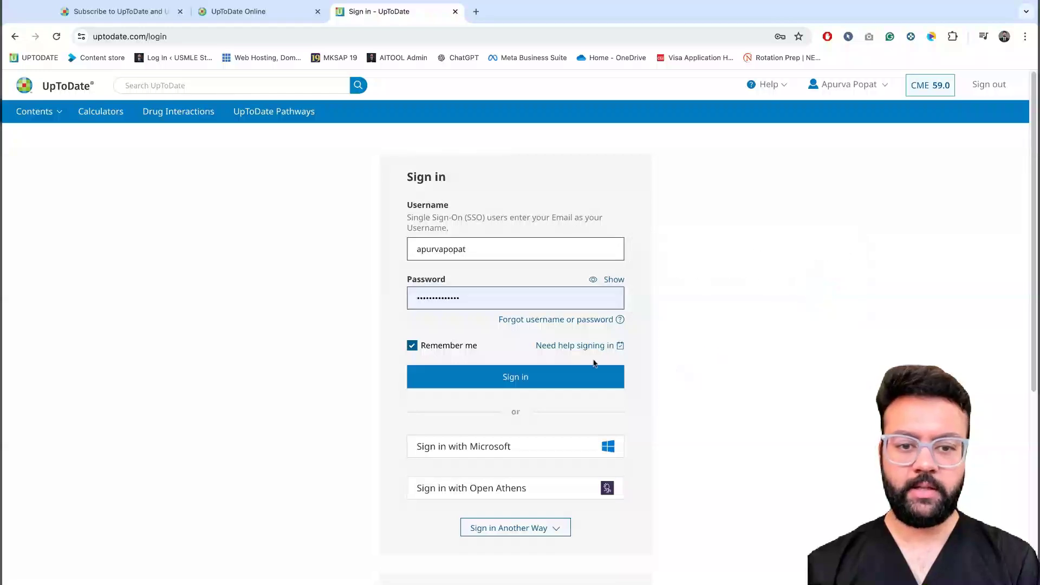
left_click(521, 387)
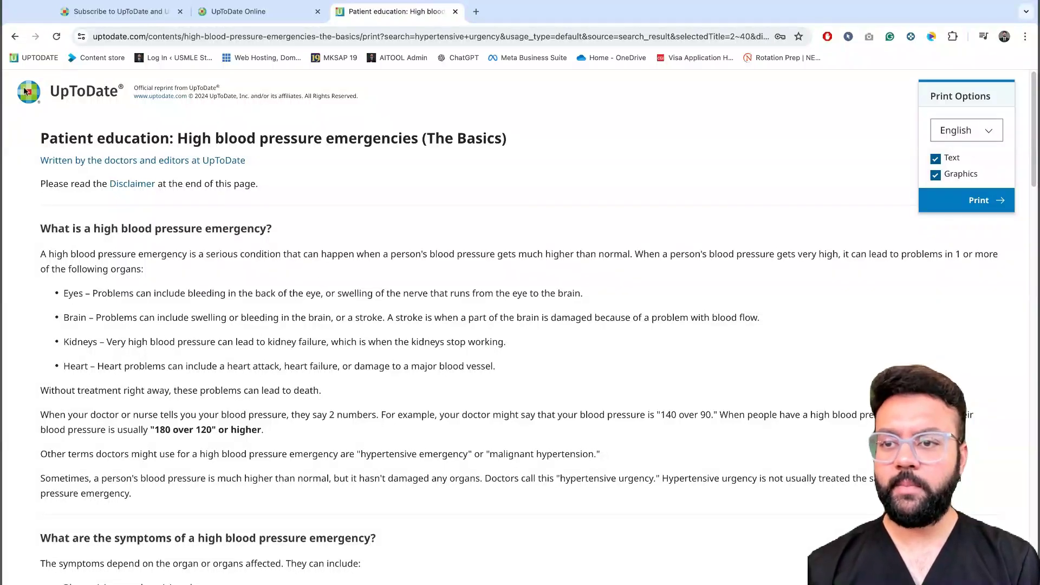
Go to the UpToDate search home page and briefly open the Contents menu
left_click(33, 59)
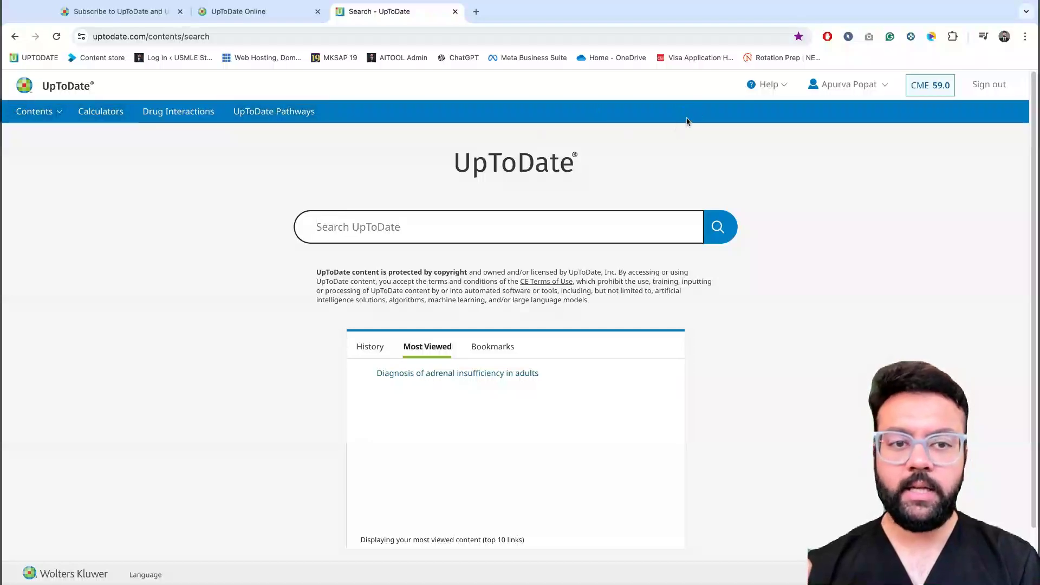
left_click(59, 118)
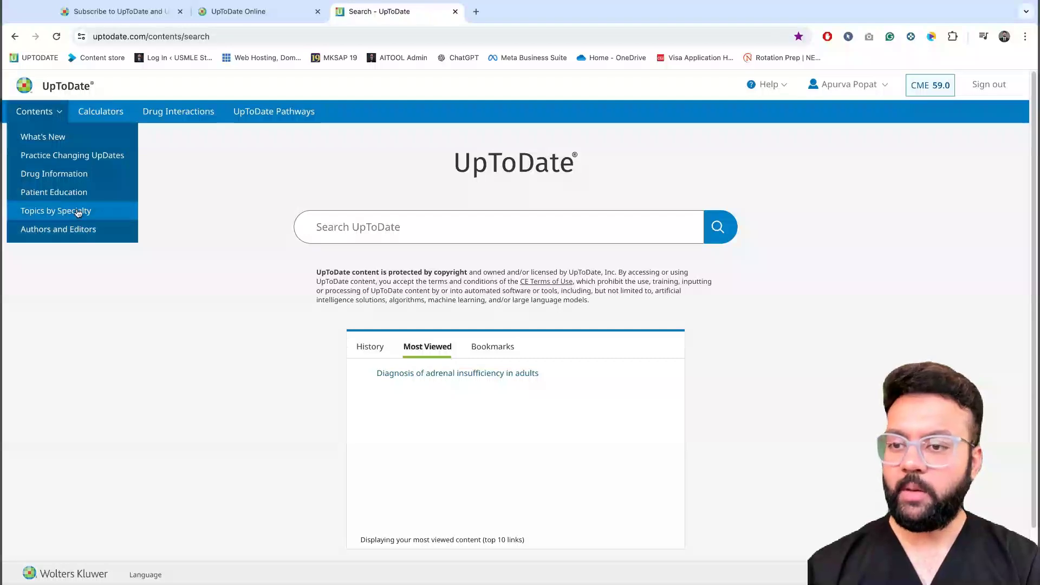
left_click(230, 199)
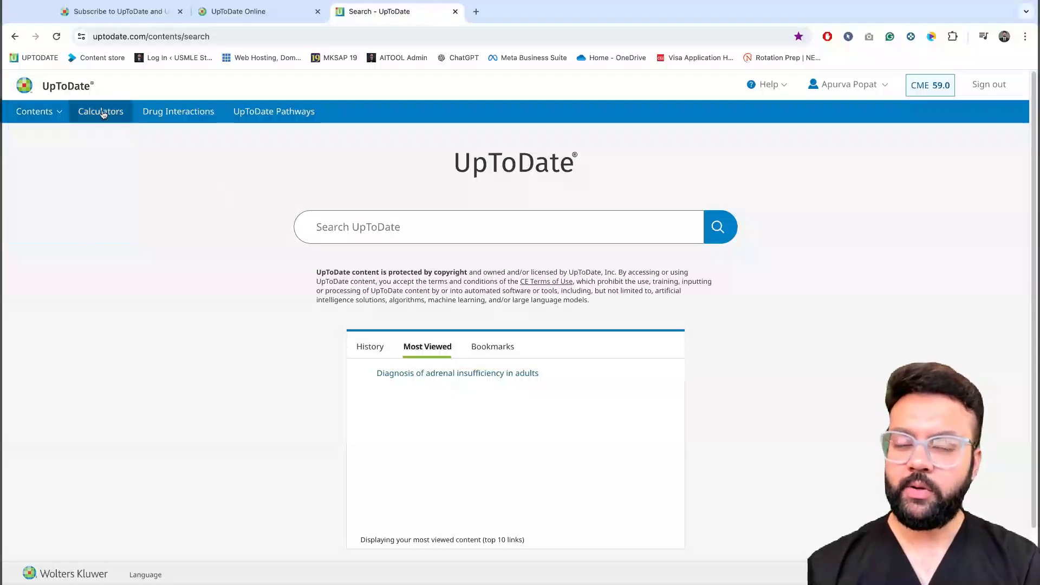
Open the adult BMI (Quetelet's index) calculator from Calculators, then the Drug Interactions tool
left_click(103, 113)
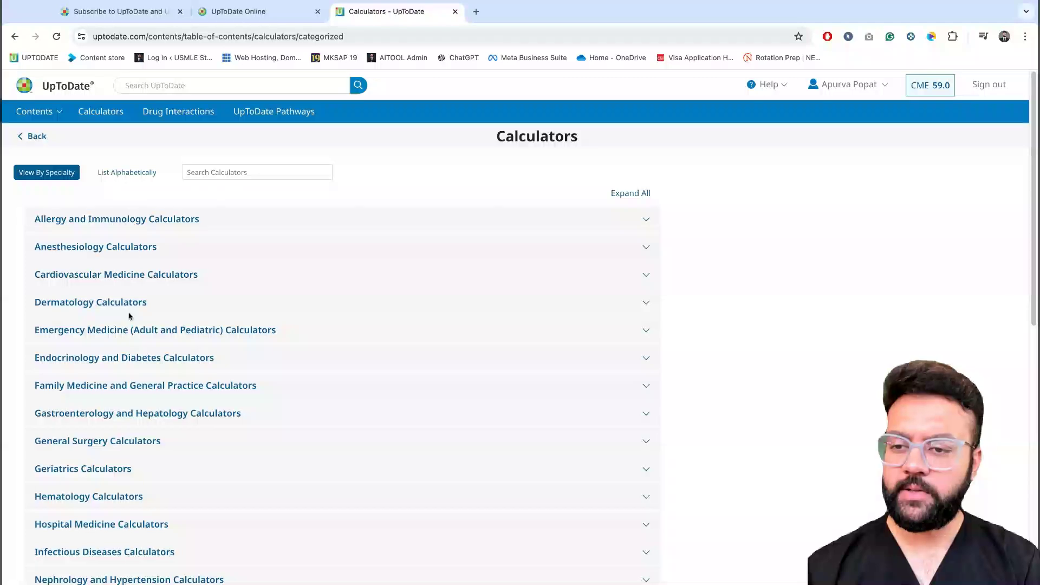
left_click(135, 304)
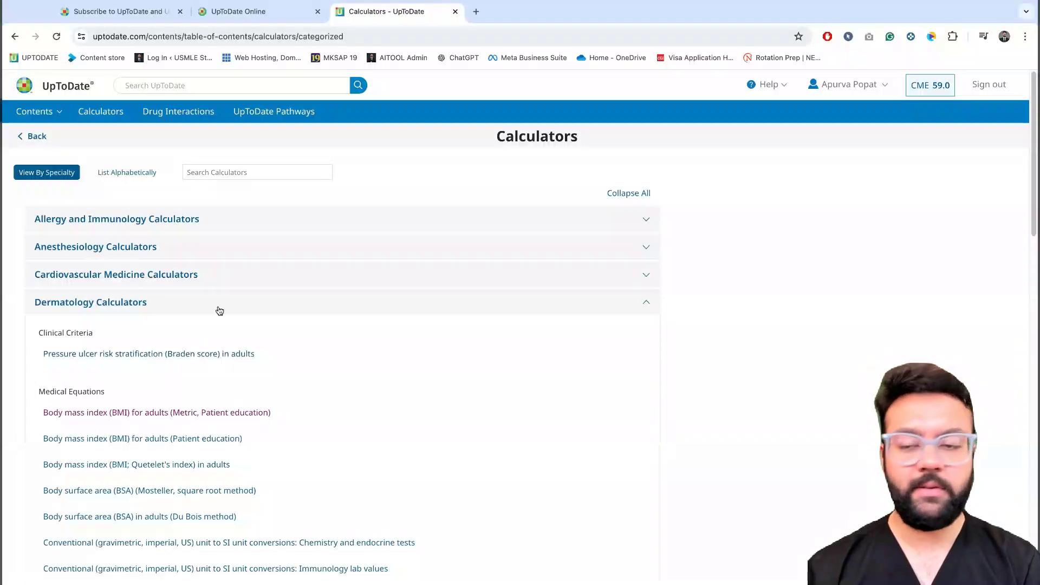
left_click(185, 257)
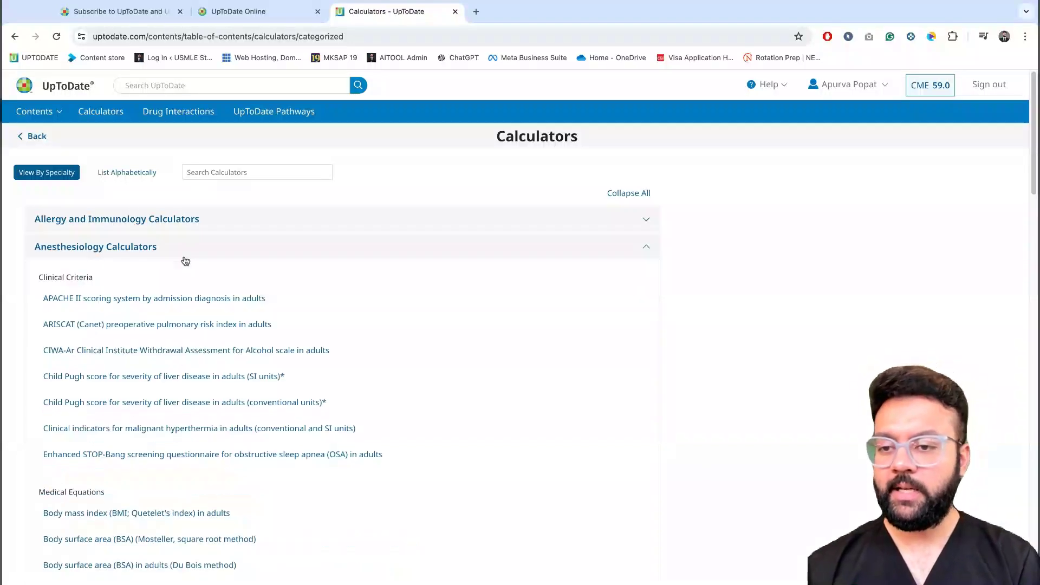
left_click(185, 259)
scroll(183, 287, "down", 5)
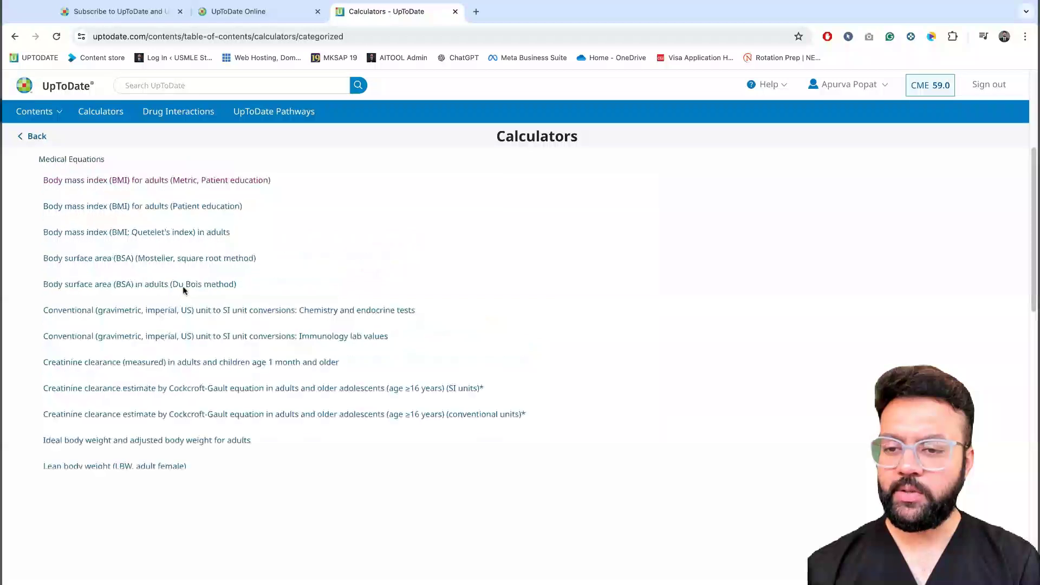
left_click(185, 293)
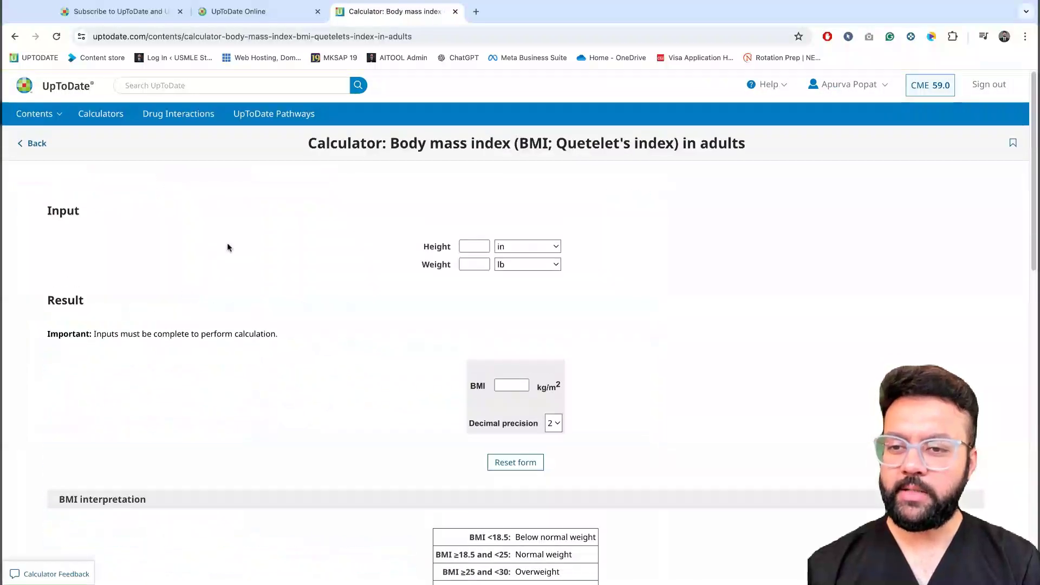
left_click(155, 118)
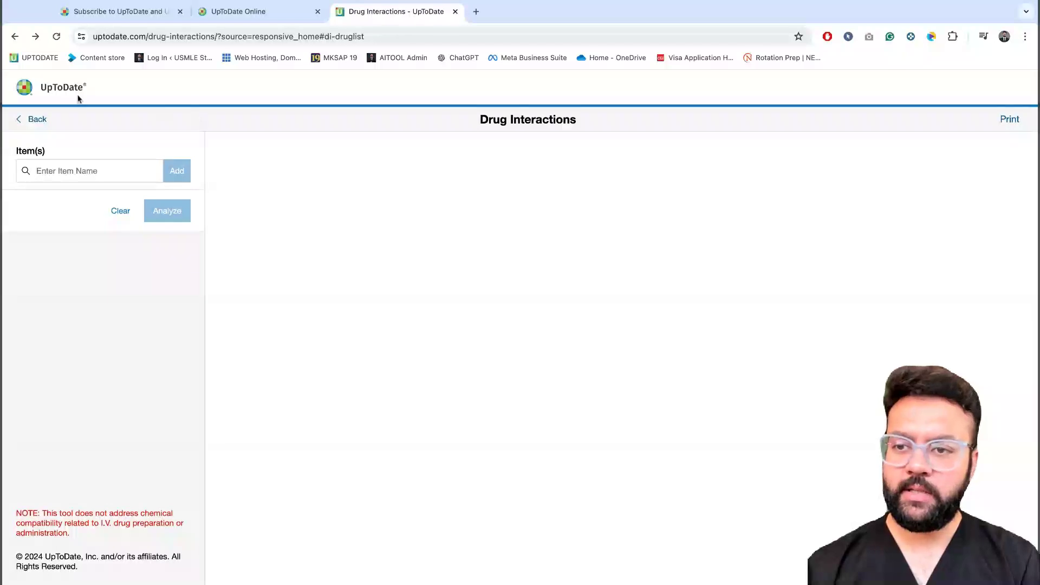
Reopen the Drug Interactions checker and add Amiodarone
left_click(42, 91)
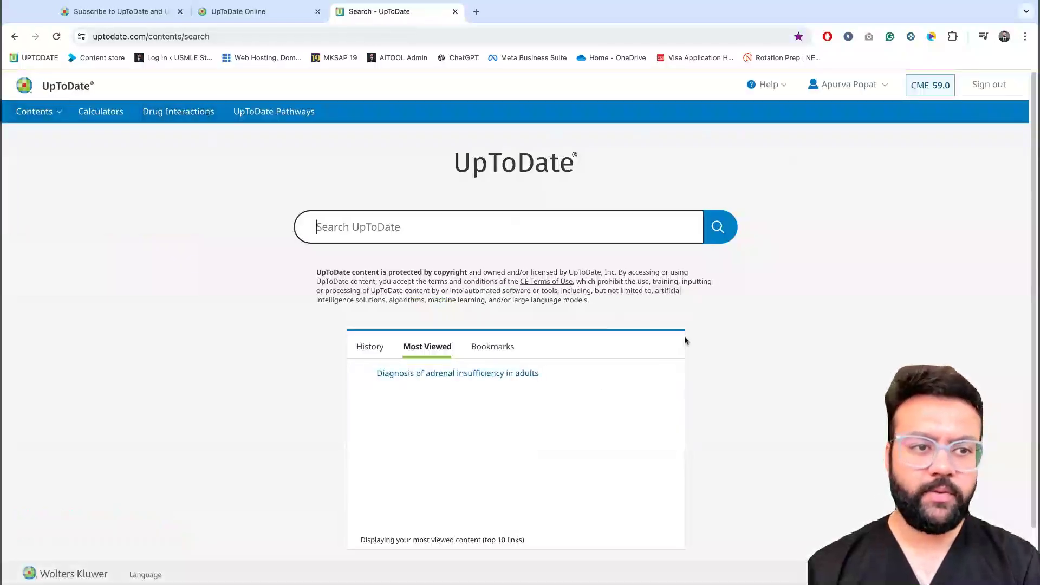
left_click(179, 112)
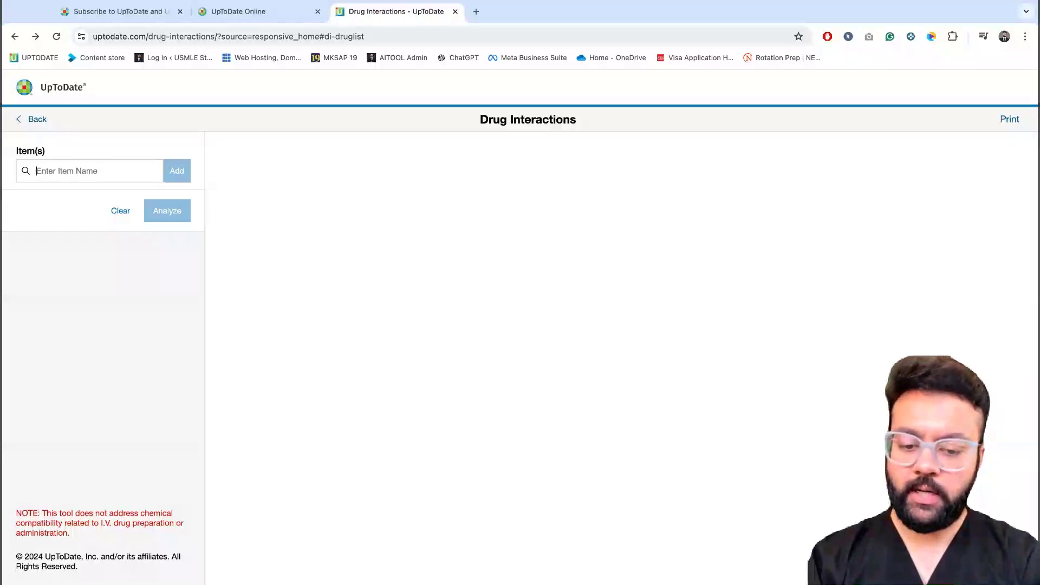
type("amioda")
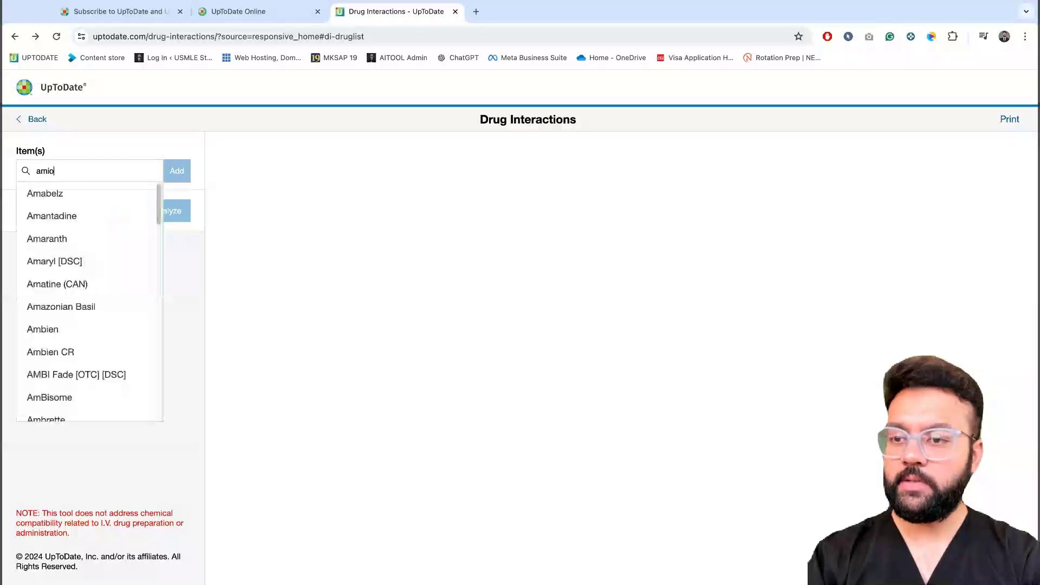
left_click(51, 196)
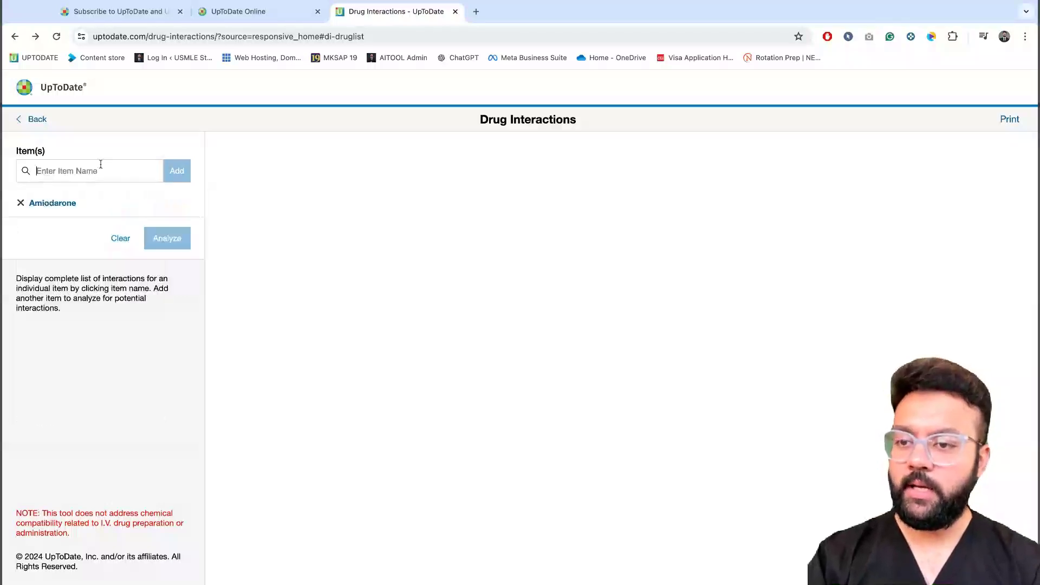
Add Ibuprofen and Apixaban to the interaction list
left_click(100, 164)
type("s")
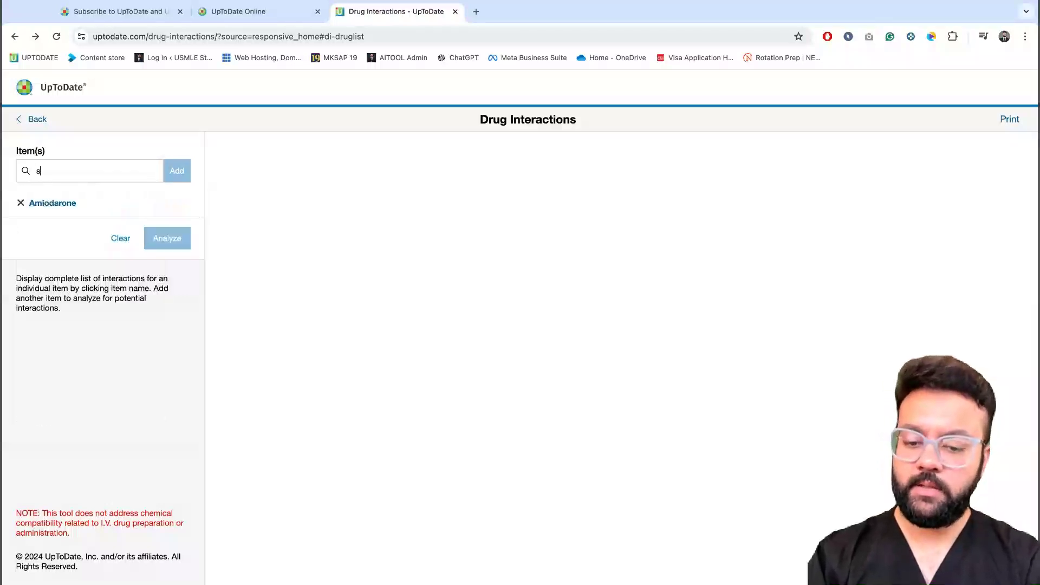
key("BackSpace")
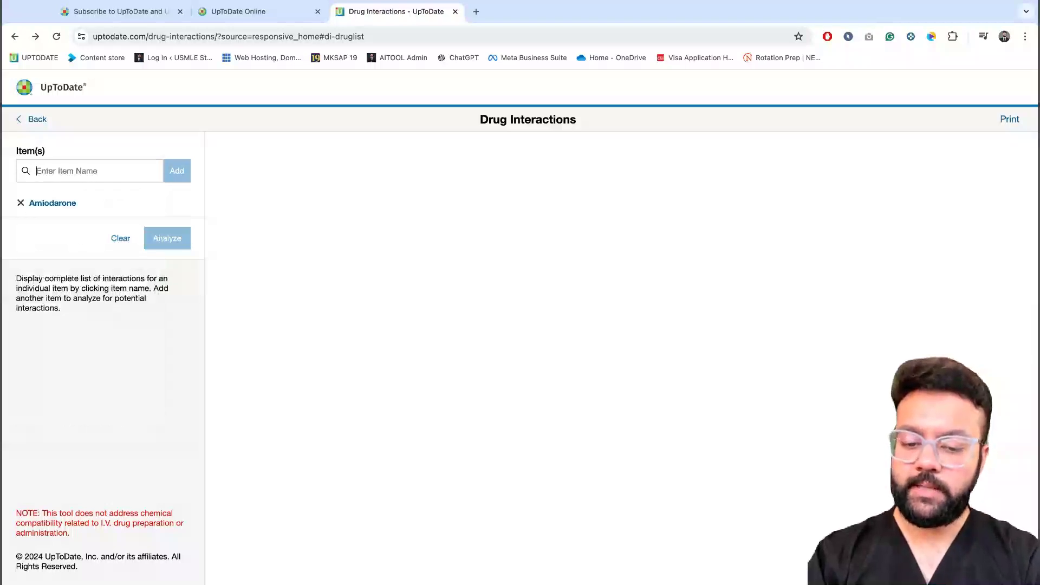
type("ibup")
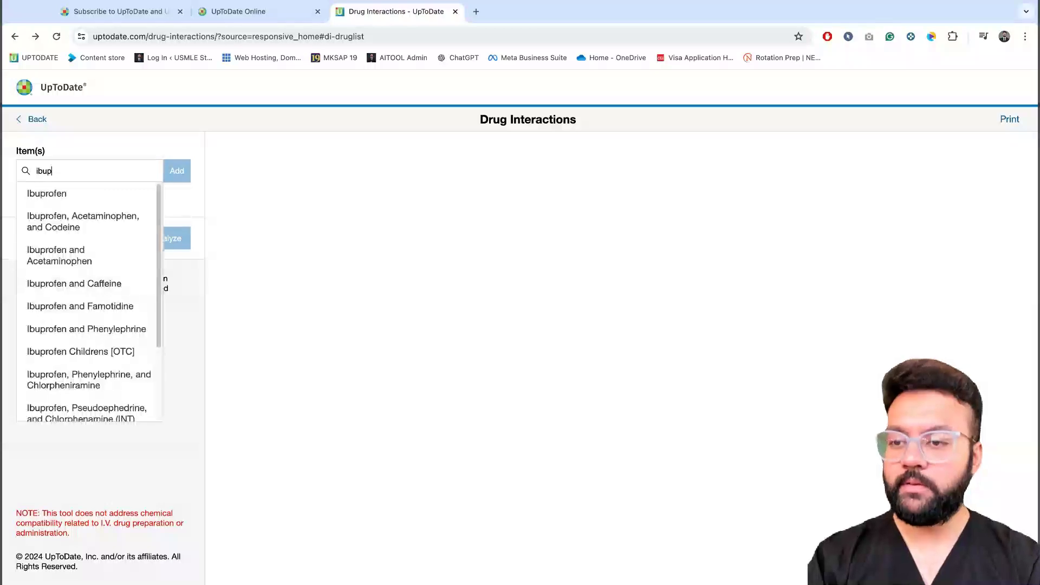
left_click(80, 194)
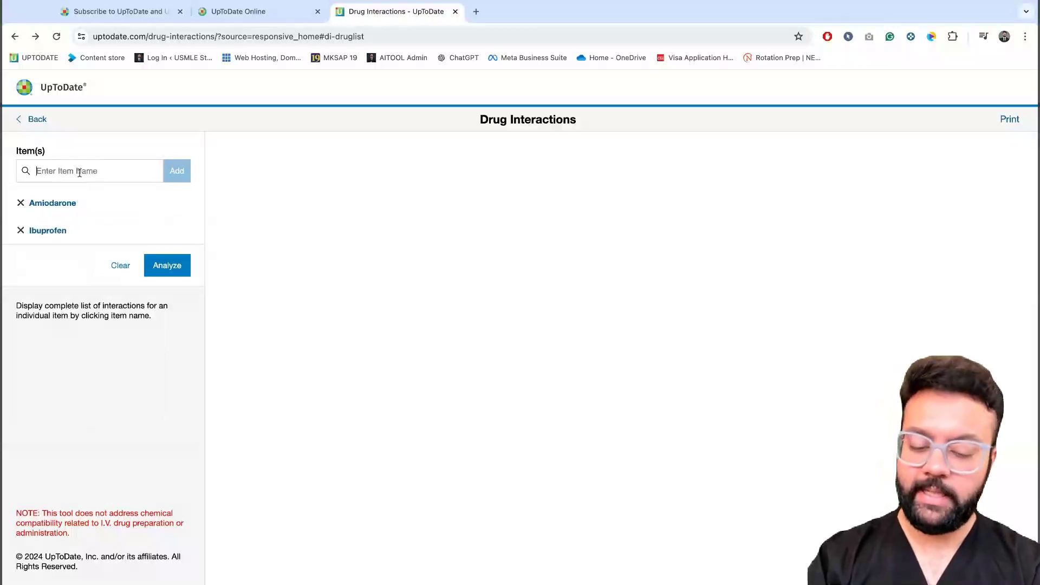
type("apixa")
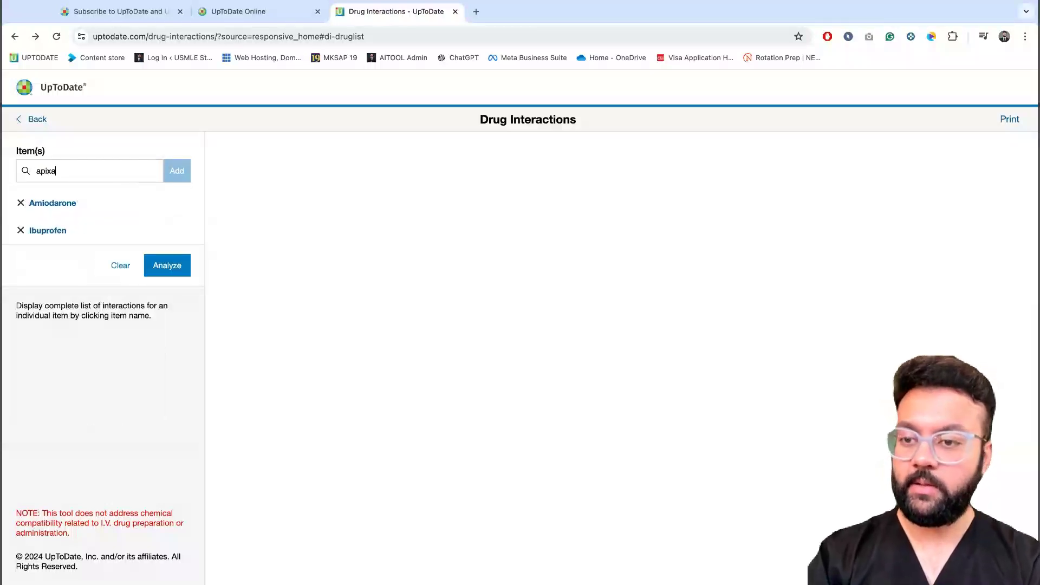
left_click(71, 205)
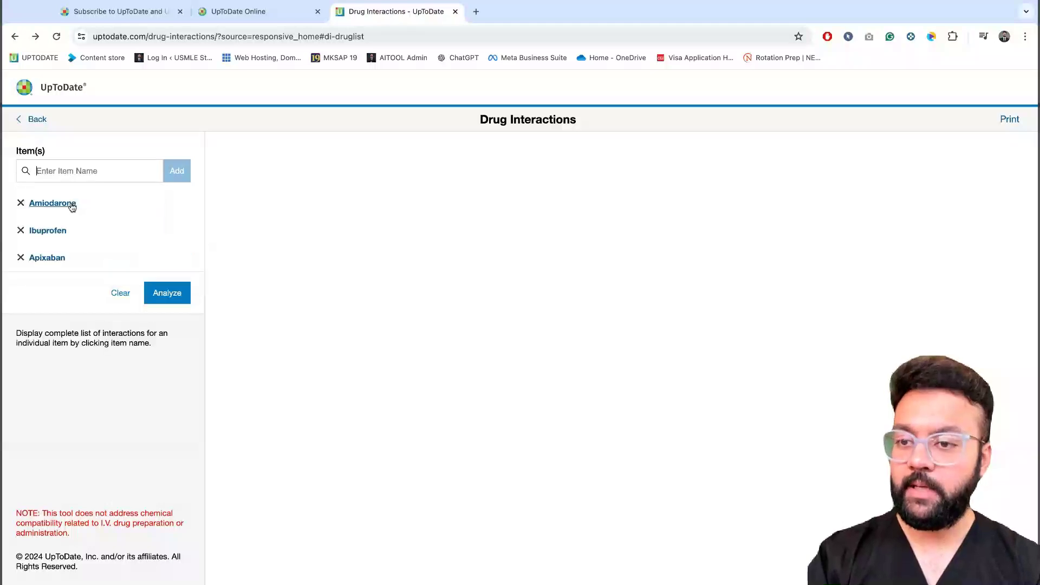
Analyze the three drugs, then add Atorvastatin and Grapefruit Juice and re-analyze for six results
left_click(178, 299)
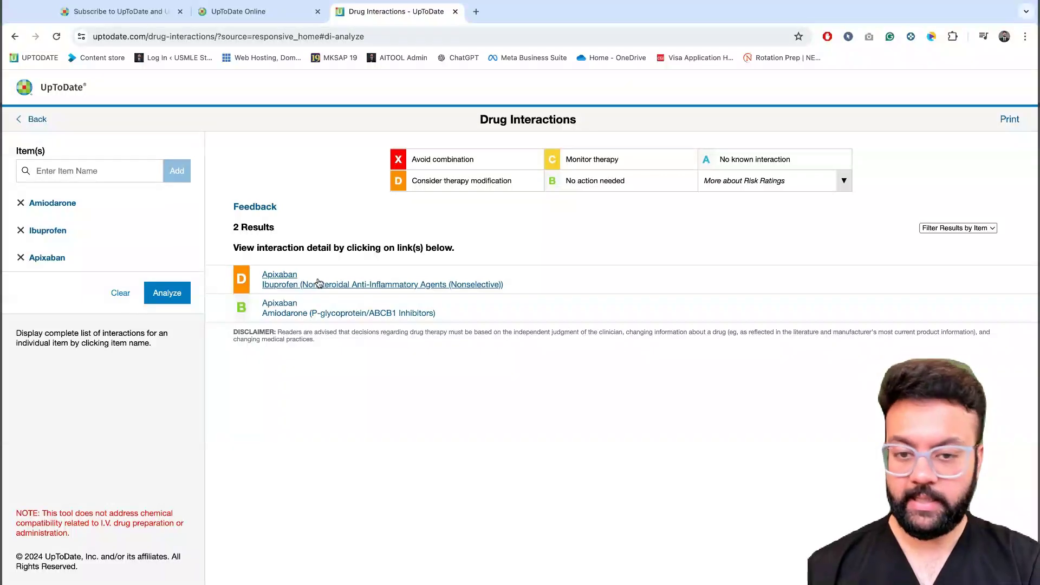
left_click(75, 170)
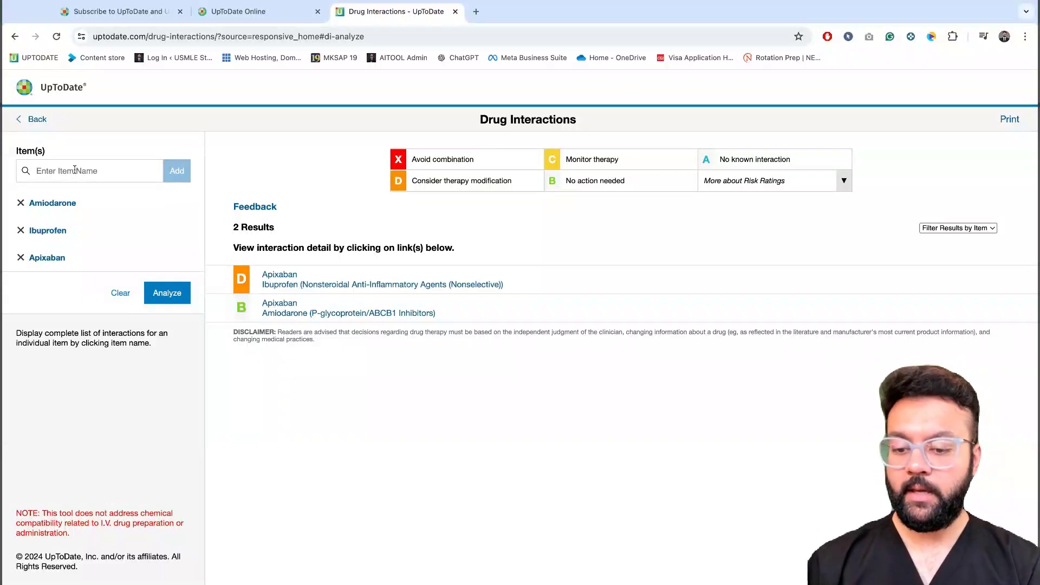
type("ator")
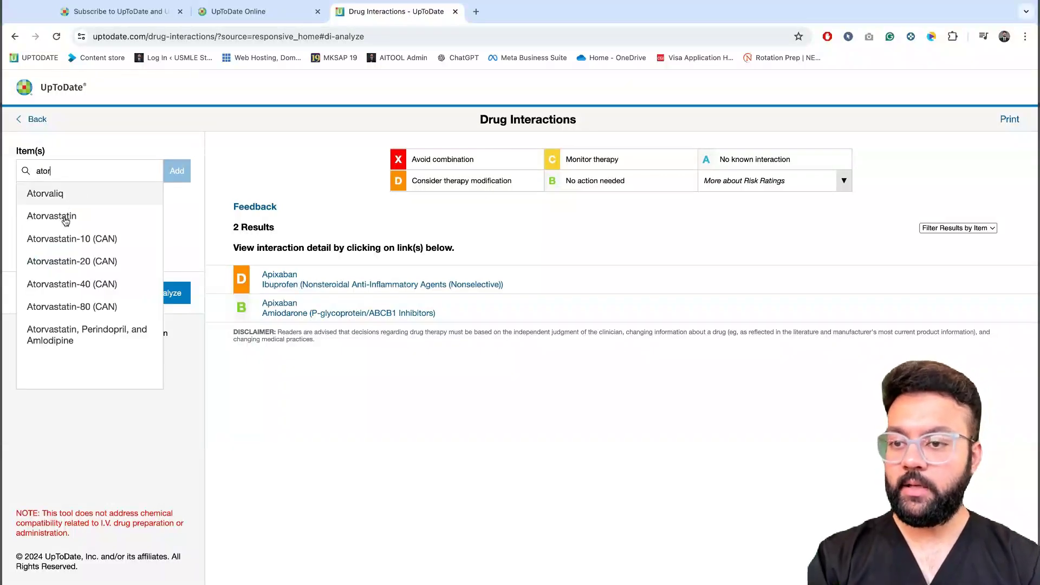
left_click(65, 217)
type("grad")
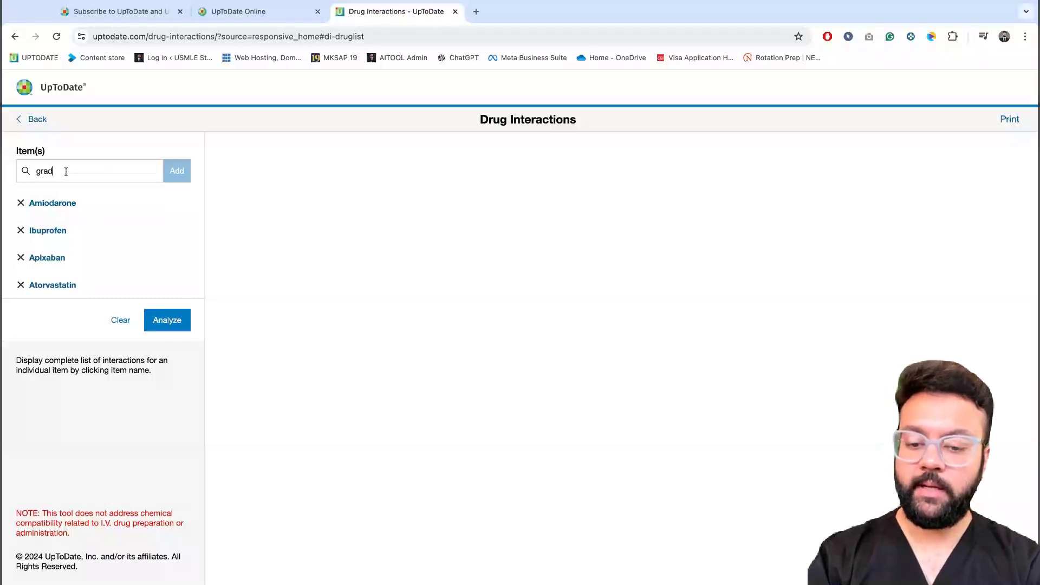
key("BackSpace")
type("pe")
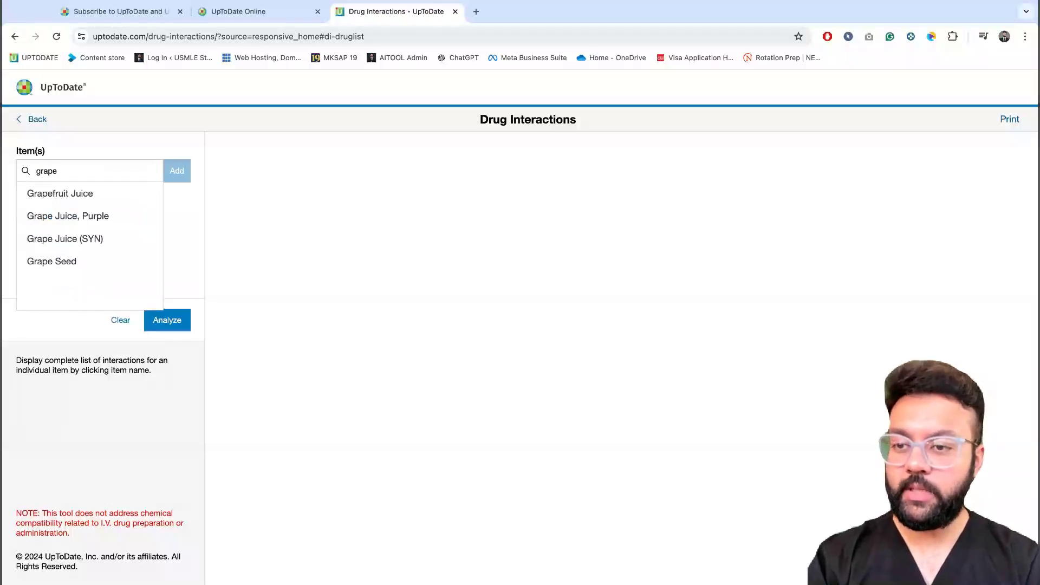
left_click(69, 194)
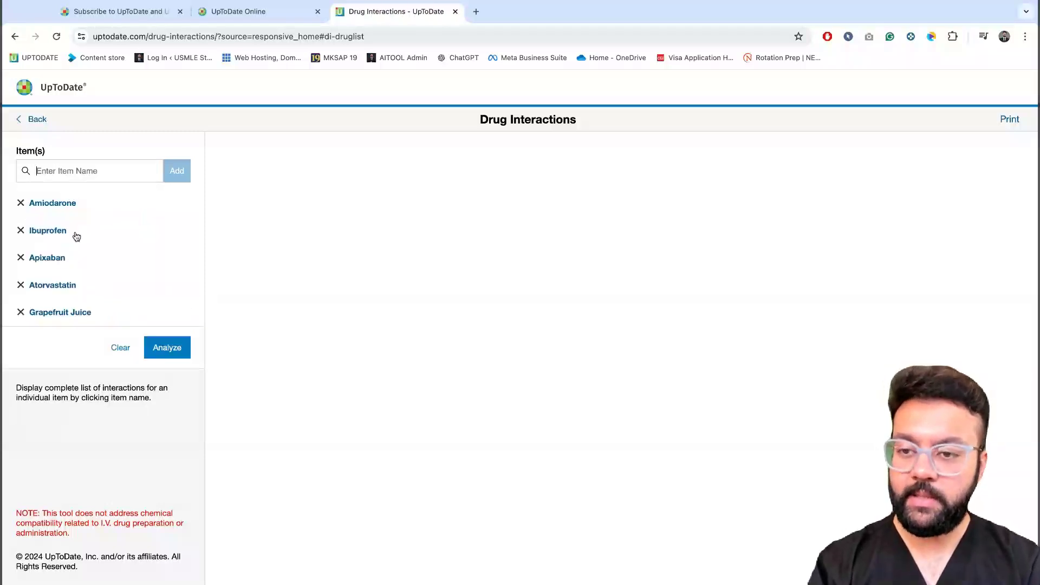
left_click(182, 351)
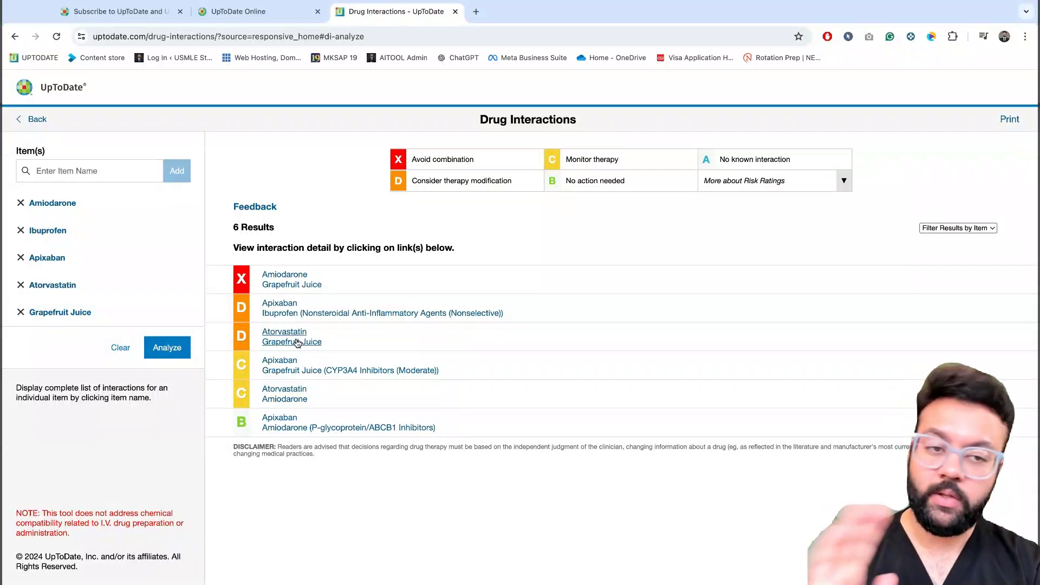
Read the Amiodarone–Grapefruit Juice (rated X) details, then return to the UpToDate search home
left_click(281, 289)
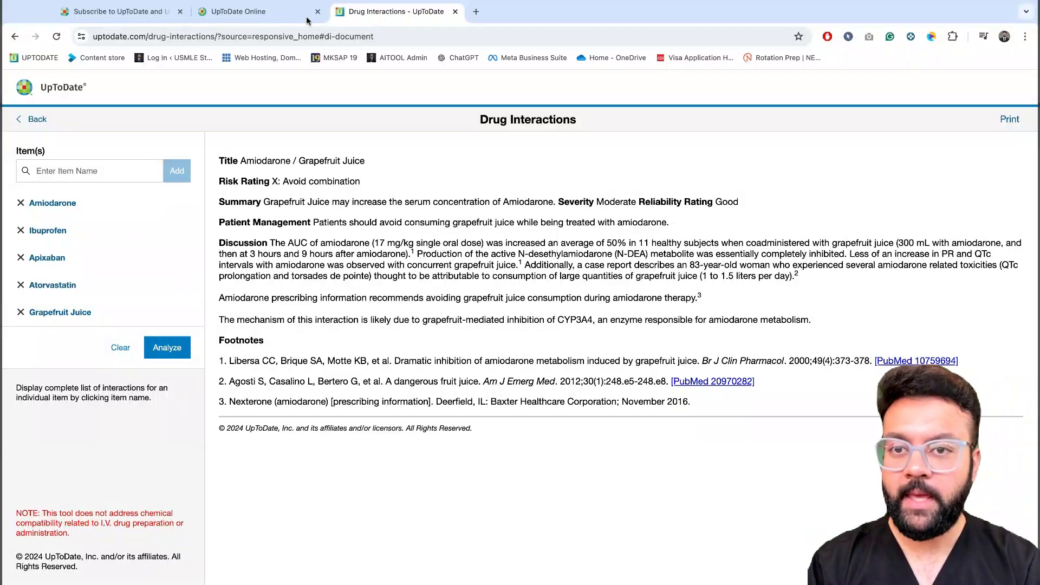
left_click(55, 88)
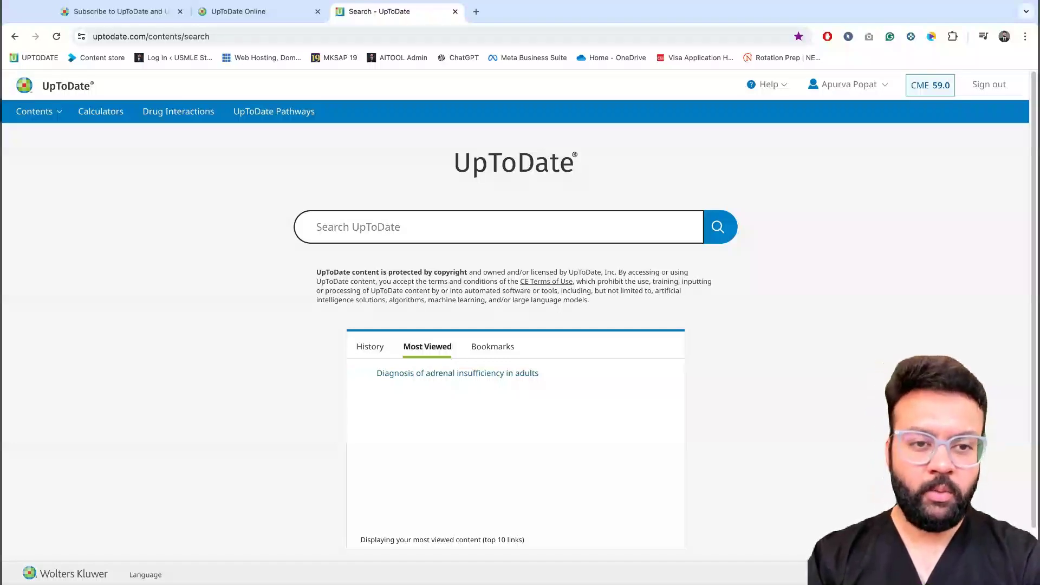
Search UpToDate for 'chronic adrenal insufficiency diagnosis'
type("chro")
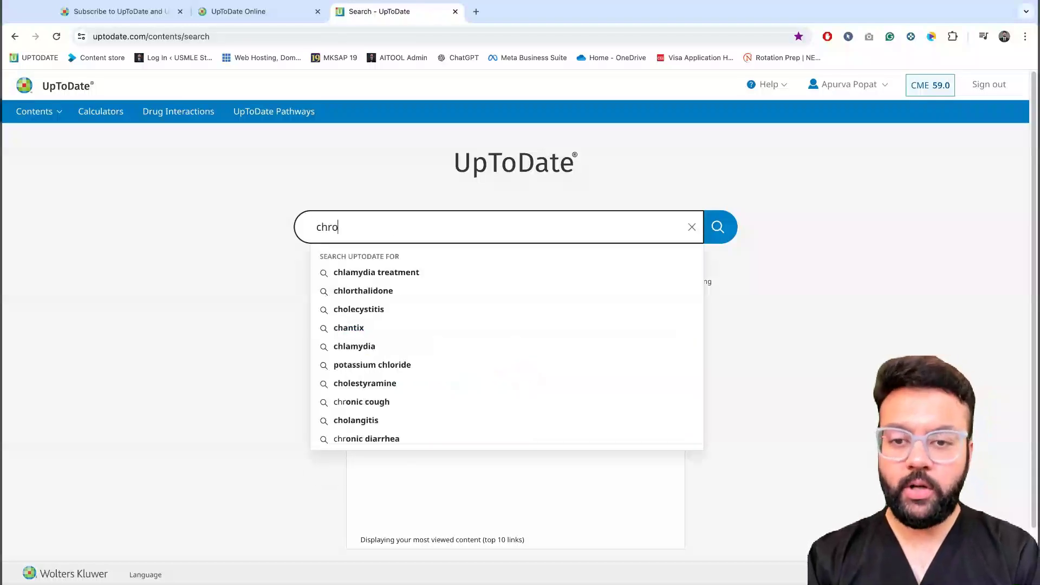
type("ni")
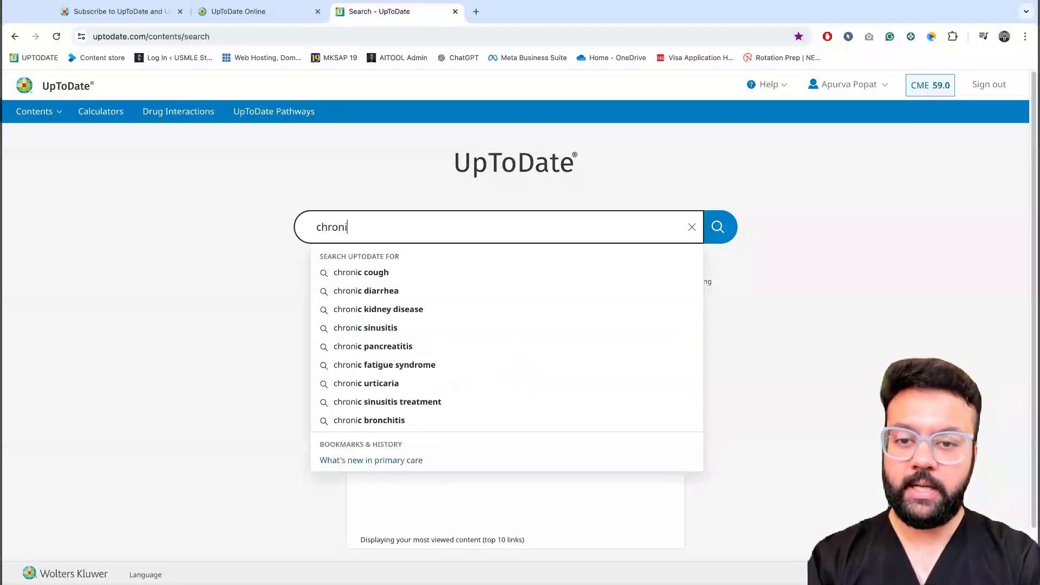
type("c adre")
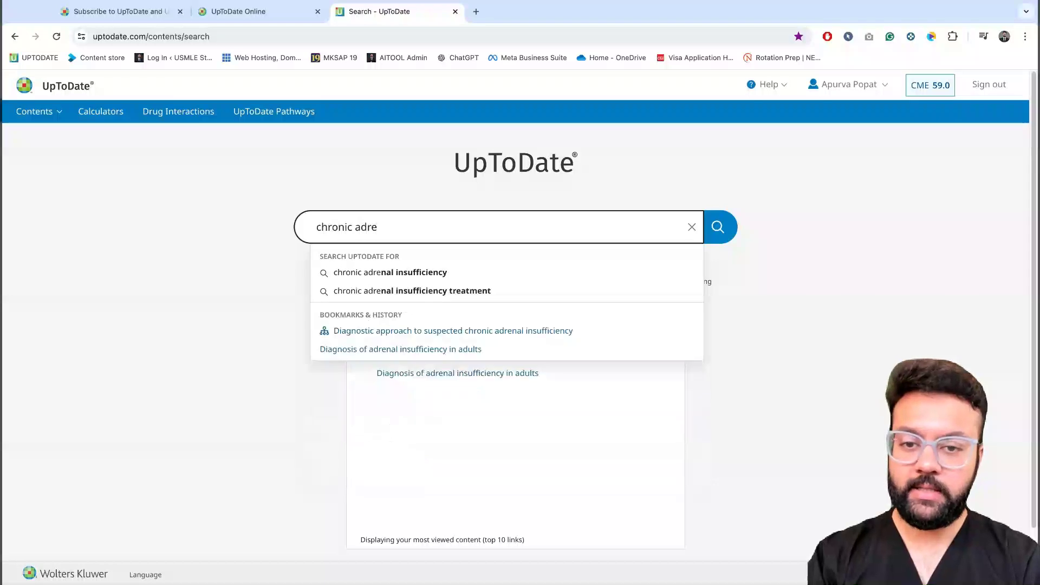
type("nal insufficiency")
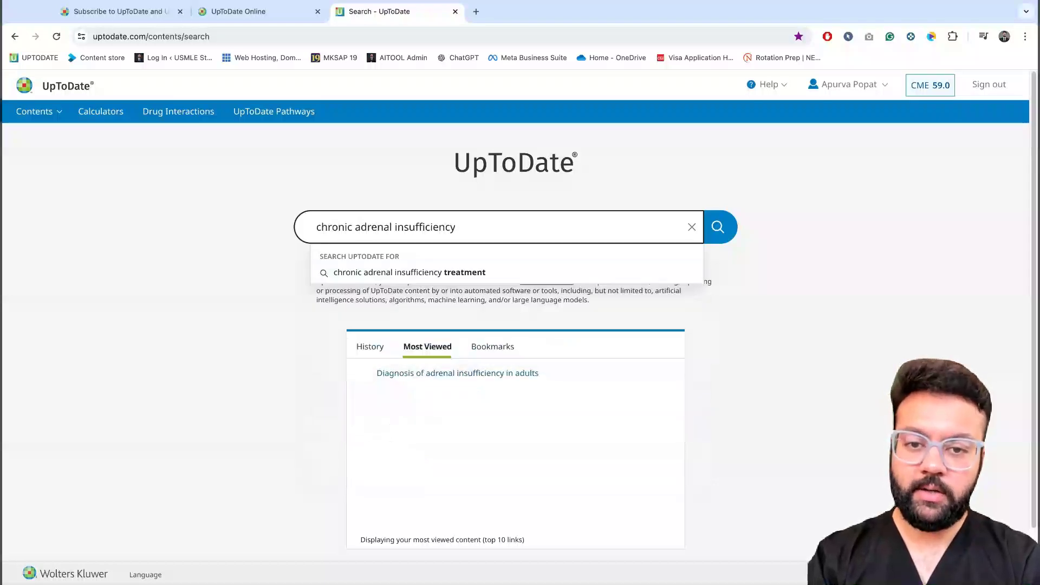
type(" diagsi")
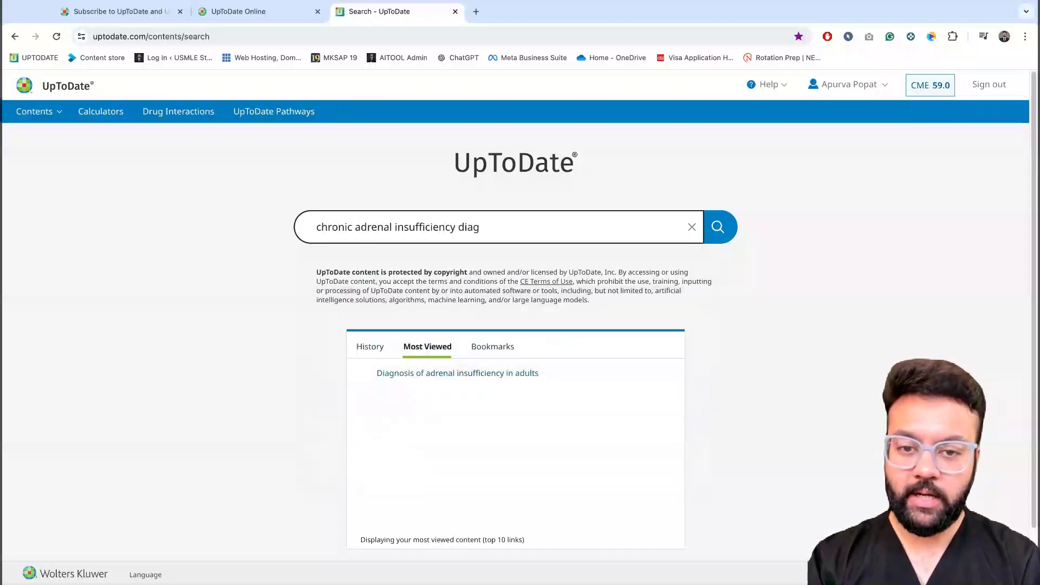
key("BackSpace")
key("BackSpace")
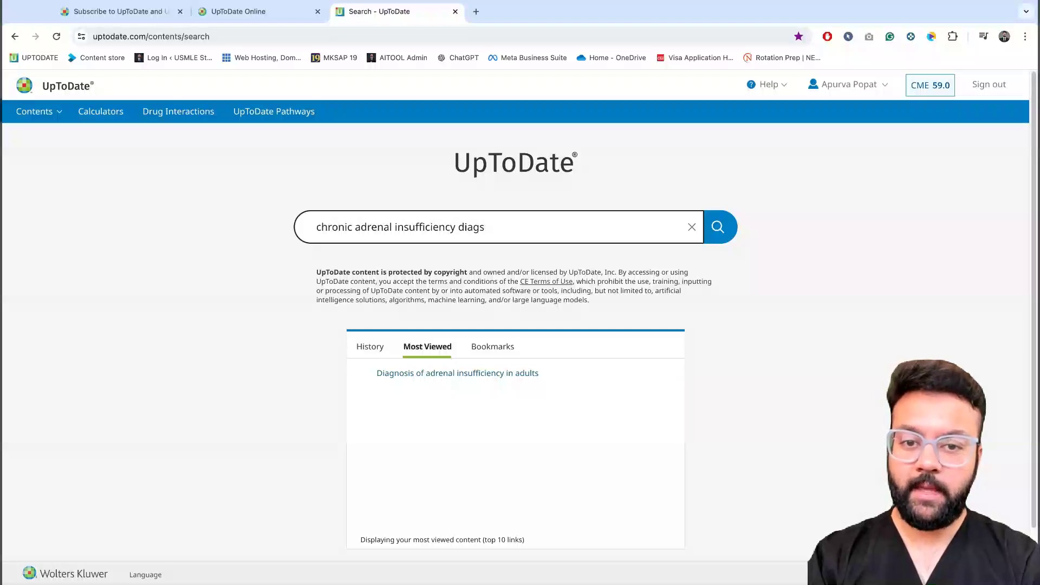
type("nosis")
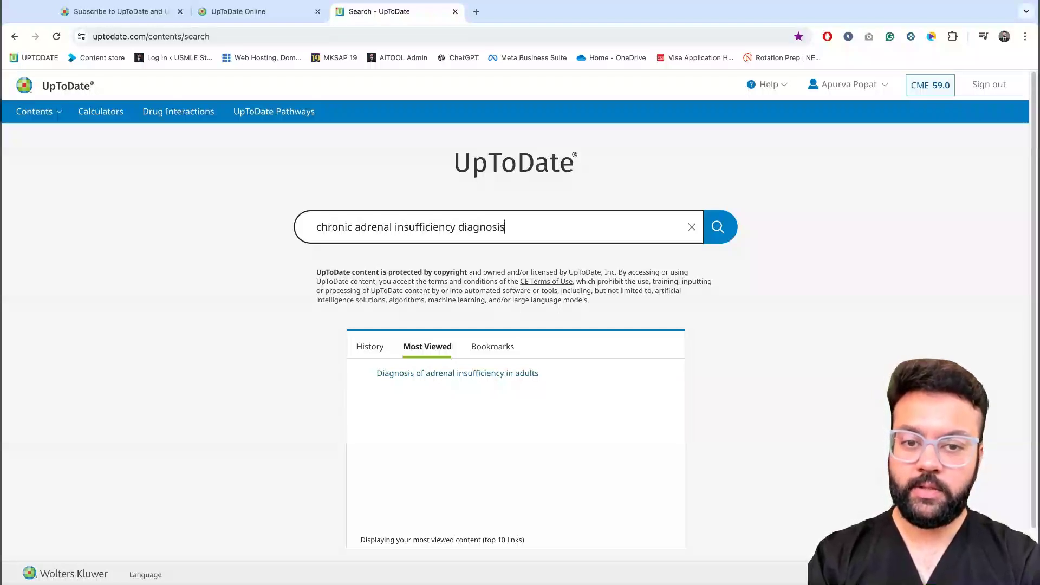
key("Return")
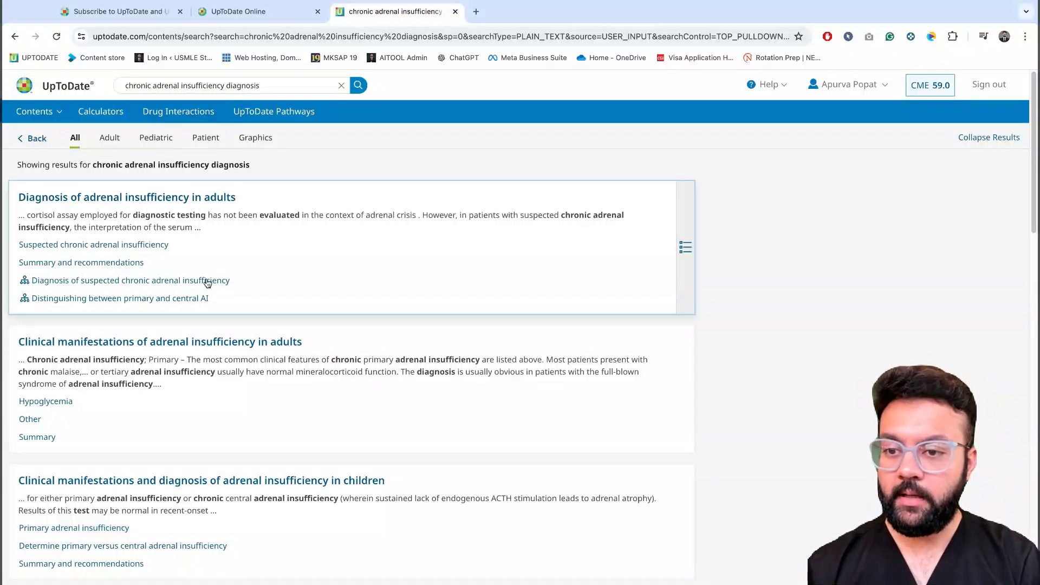
Filter results to Adult and open the 'Diagnostic approach to suspected chronic adrenal insufficiency' graphic
mouse_move(180, 280)
mouse_move(685, 246)
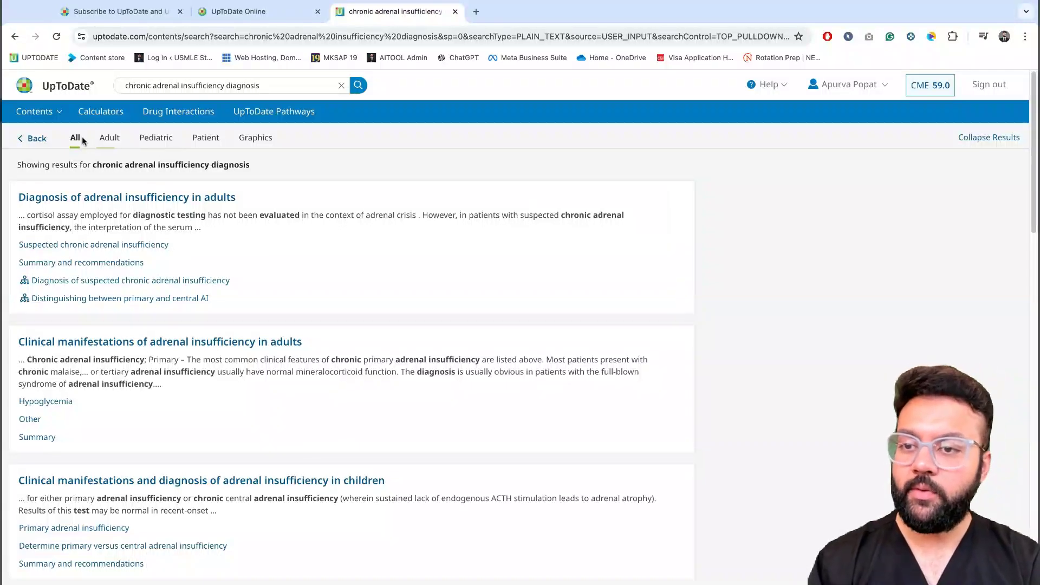
left_click(110, 139)
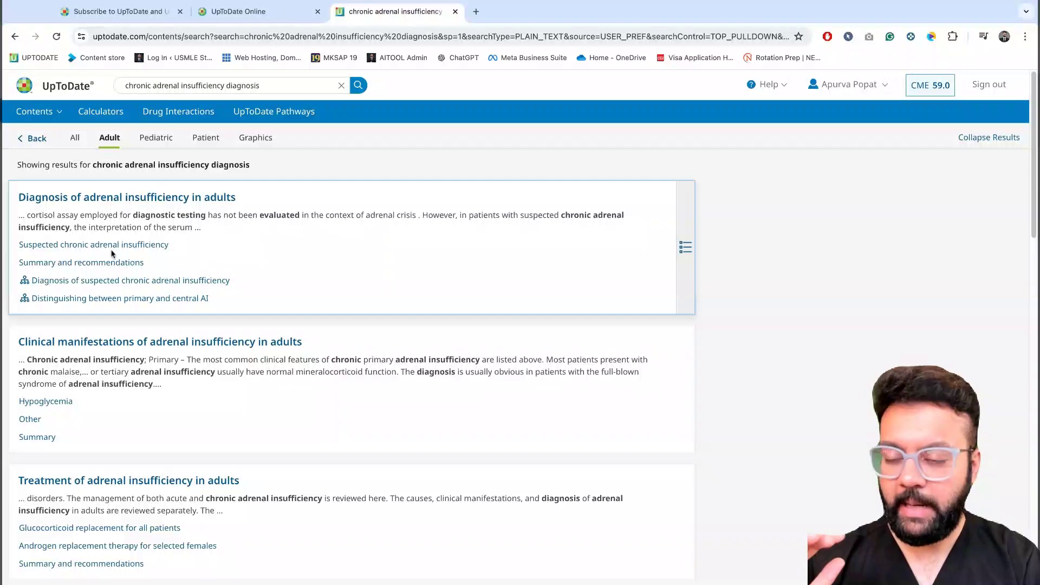
left_click(90, 281)
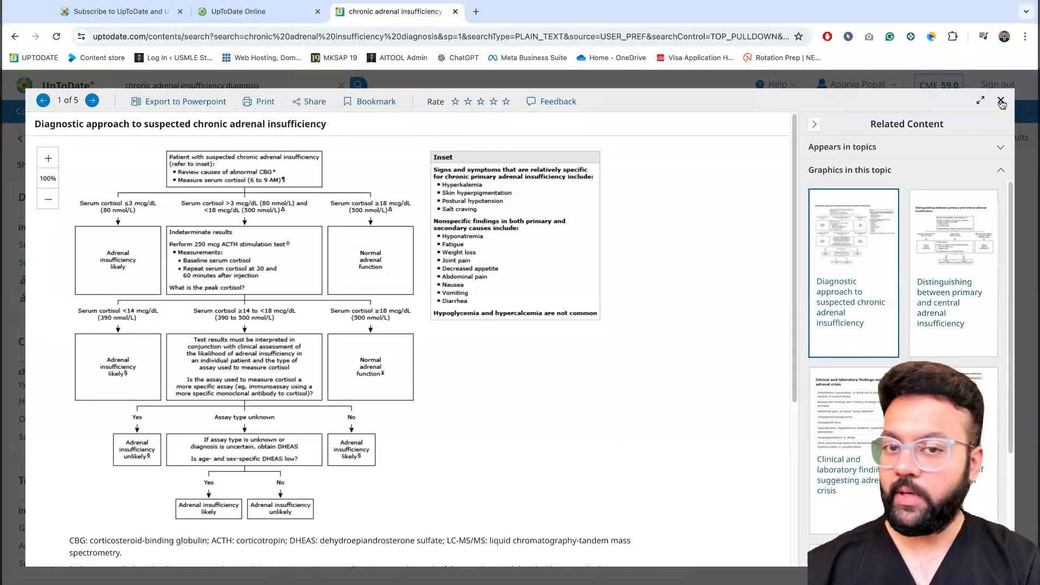
left_click(1001, 102)
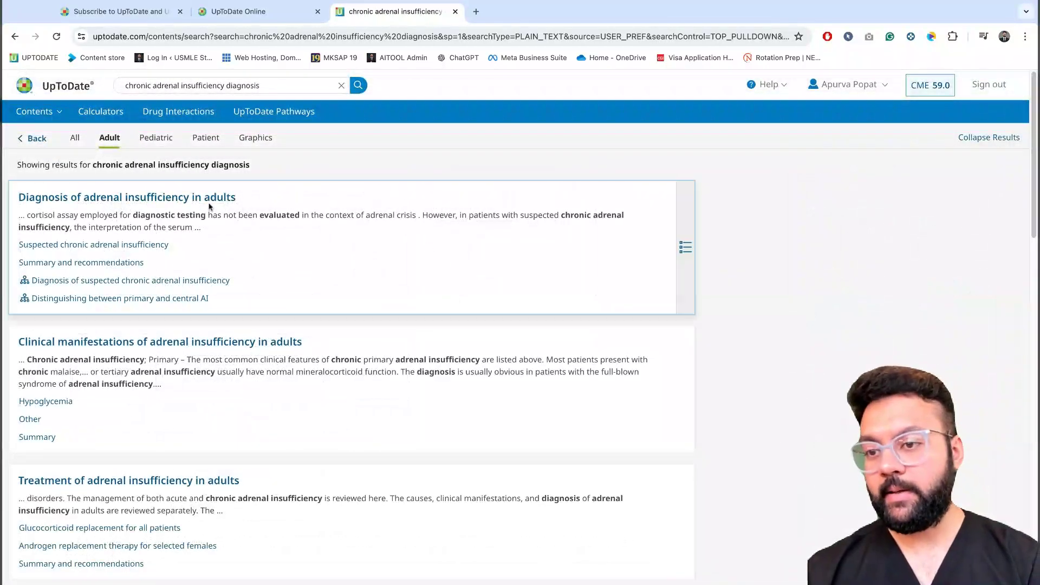
Open the Diagnosis of adrenal insufficiency in adults topic and scroll through its opening text
left_click(134, 199)
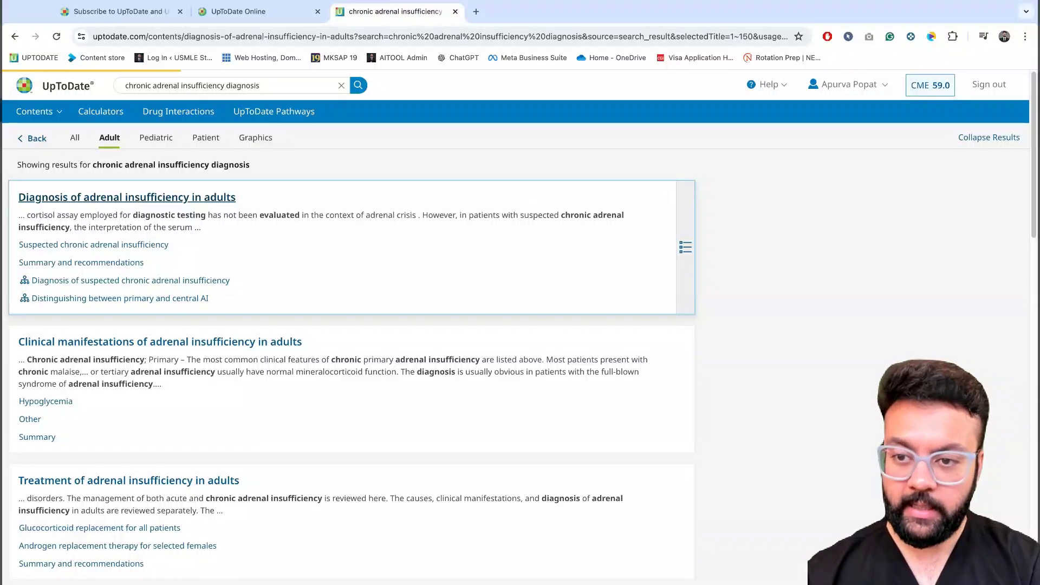
scroll(345, 269, "down", 1)
scroll(344, 269, "down", 5)
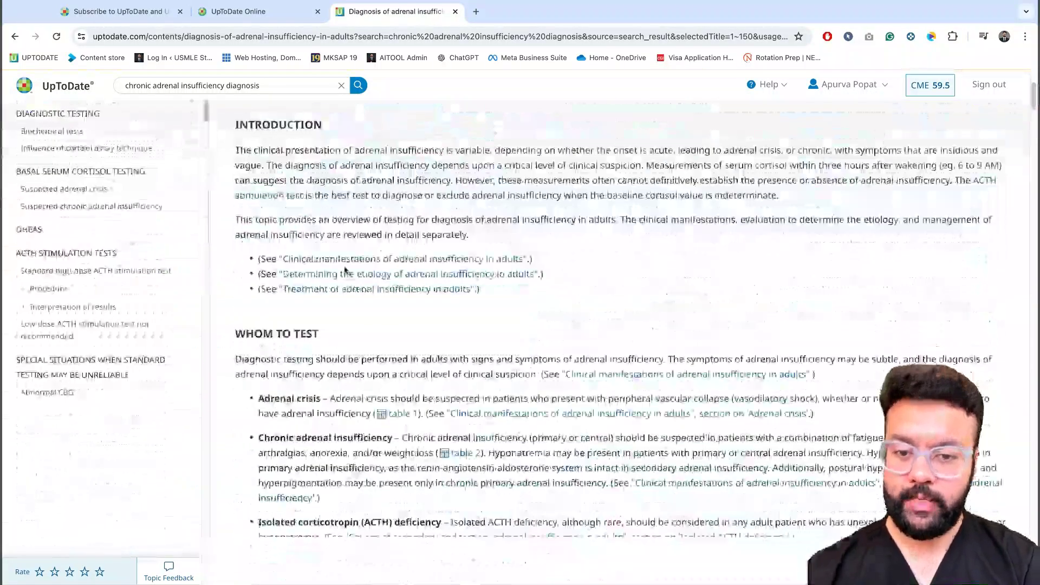
scroll(345, 270, "up", 5)
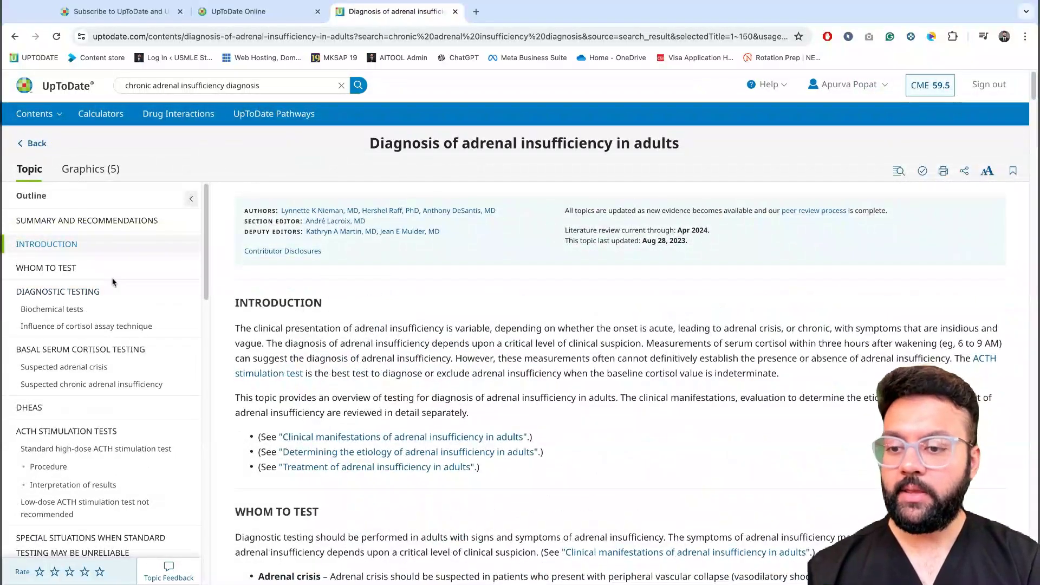
scroll(63, 401, "down", 3)
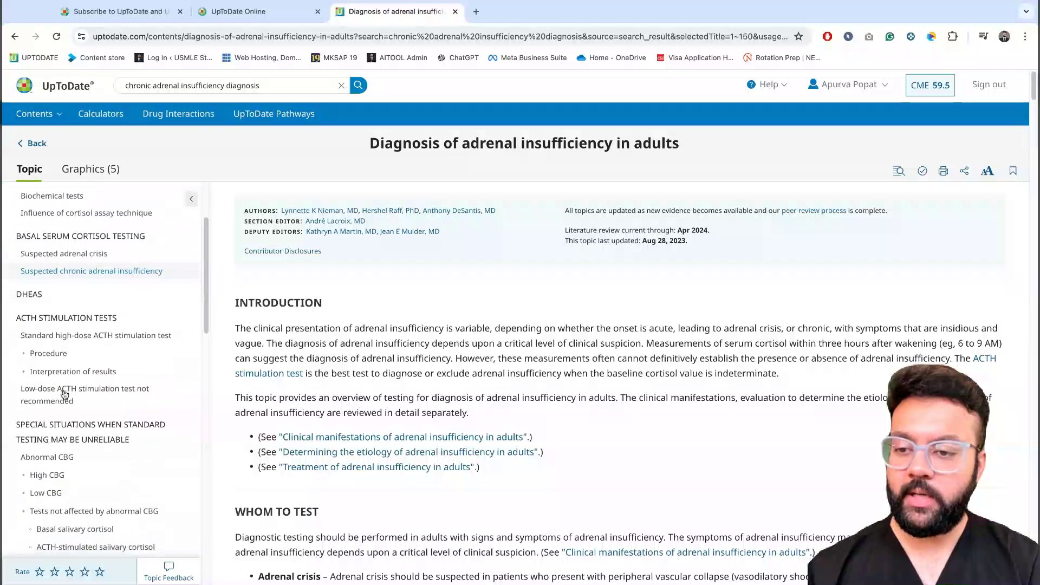
scroll(74, 389, "down", 1)
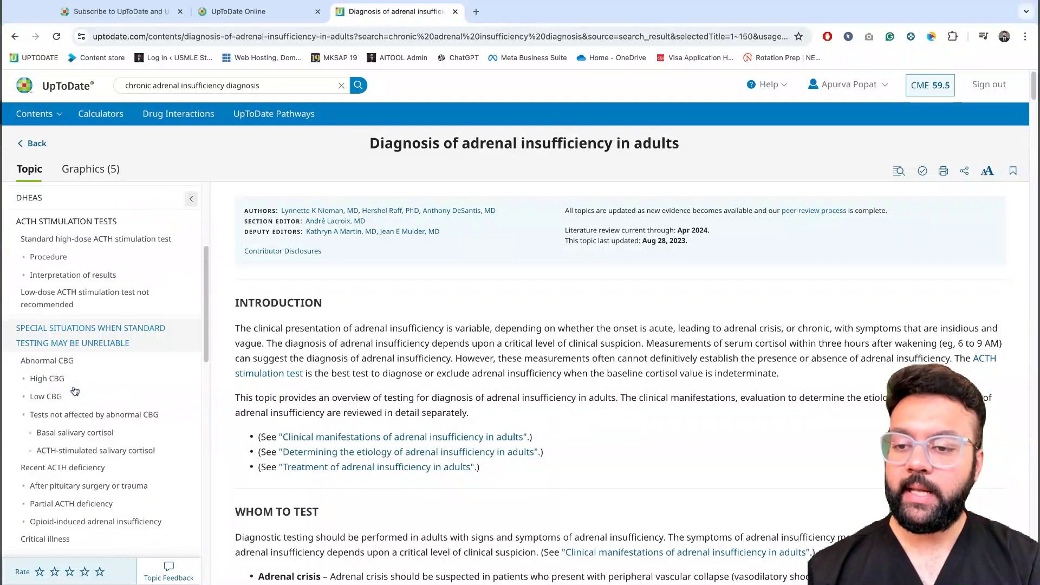
Jump via the outline to the Abnormal CBG, Recent ACTH deficiency, and Summary and Recommendations sections
left_click(64, 355)
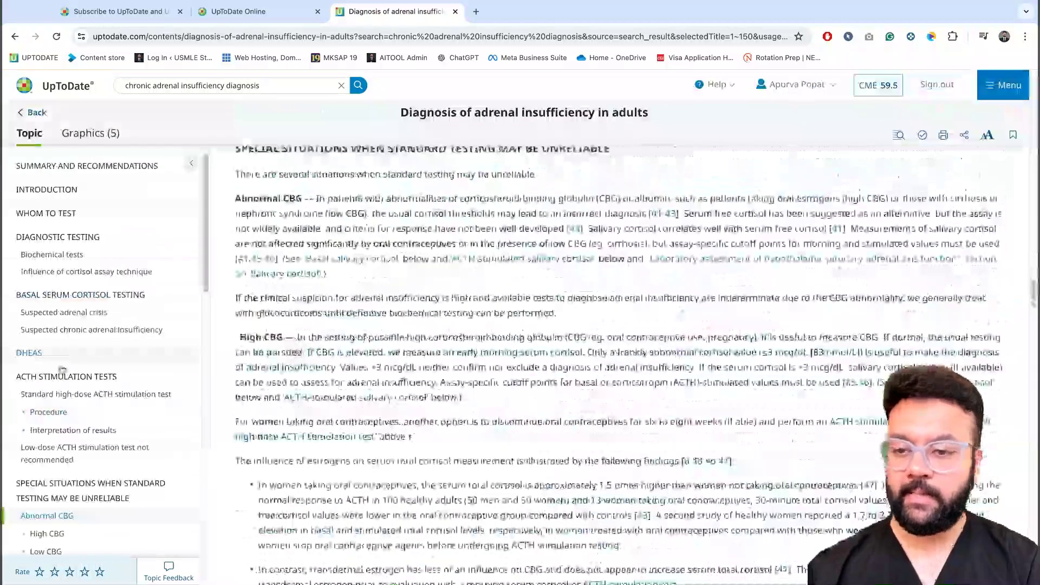
scroll(63, 404, "down", 3)
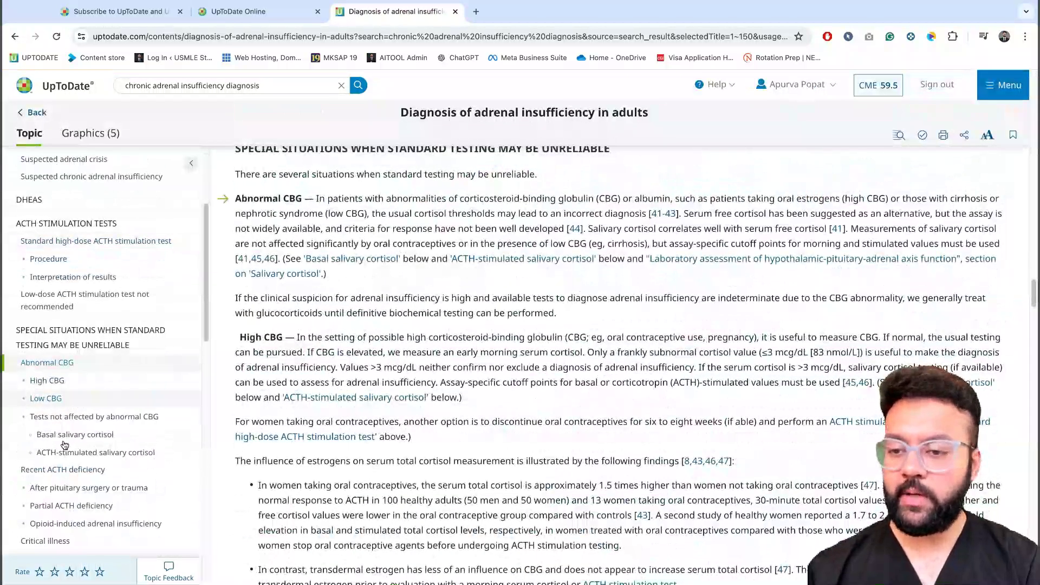
left_click(98, 470)
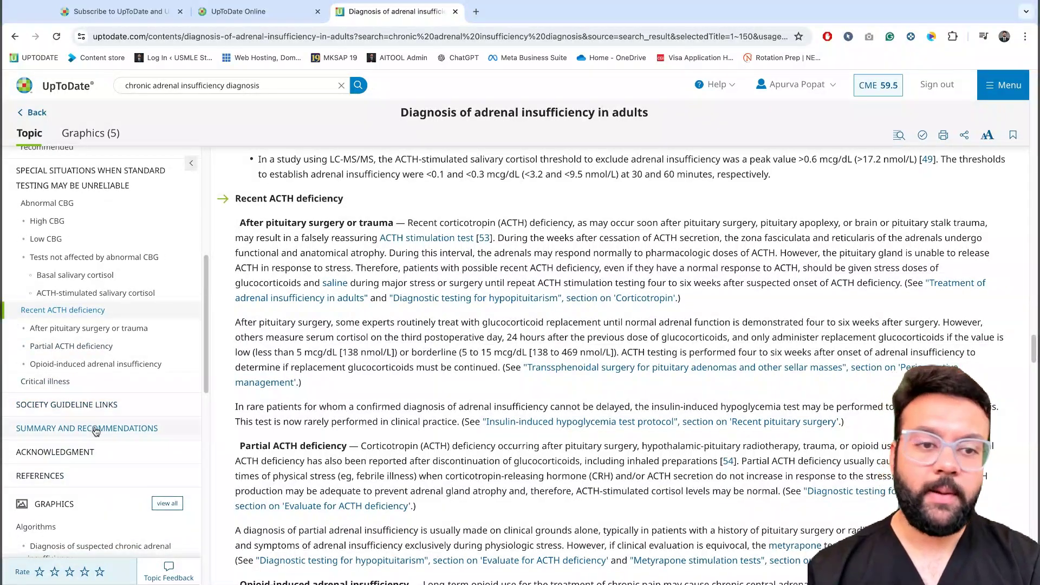
left_click(144, 428)
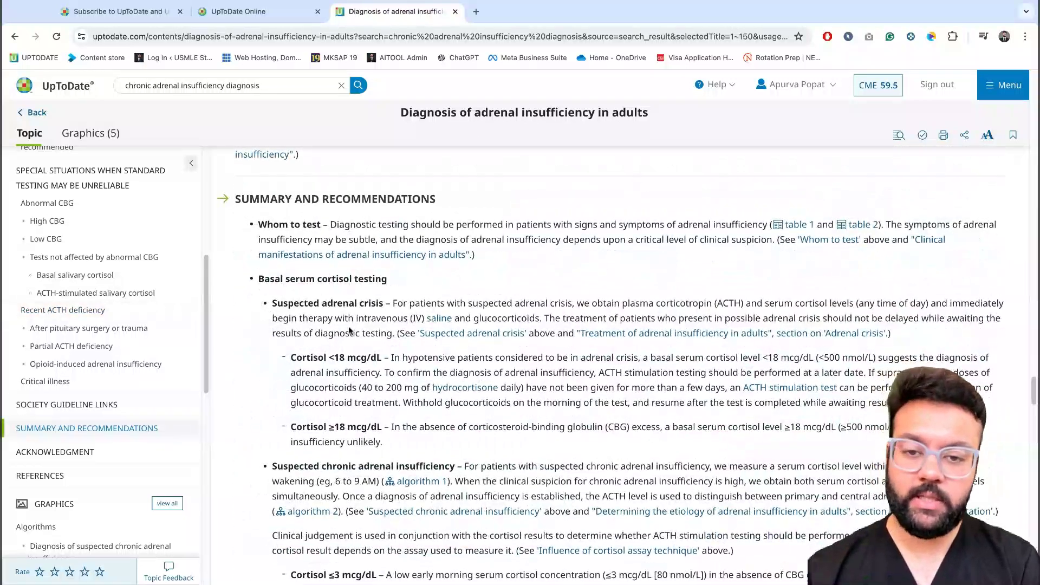
scroll(349, 331, "down", 3)
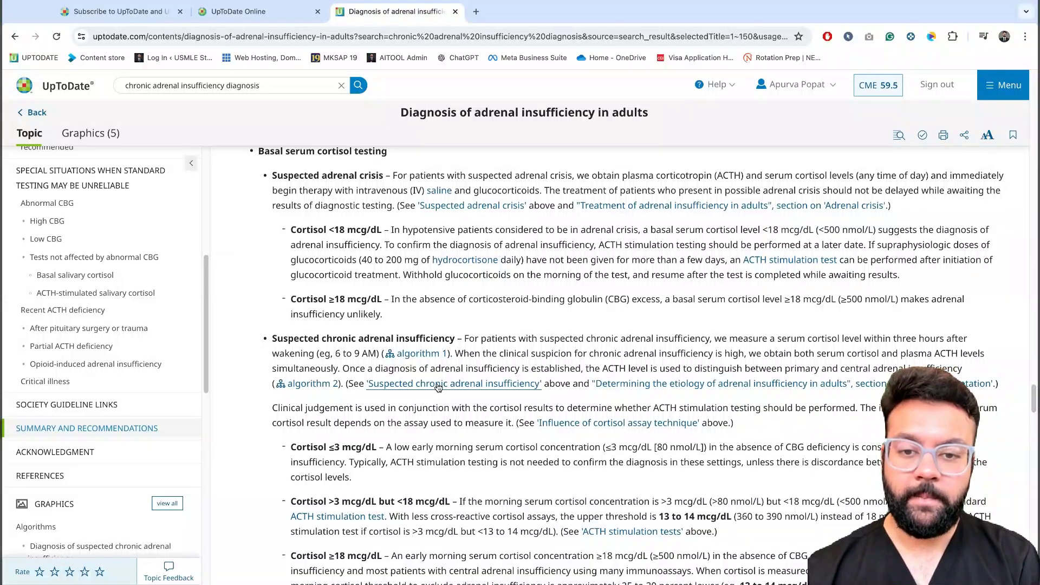
Check the Suspected chronic adrenal insufficiency section, then return to Summary and Recommendations
left_click(460, 383)
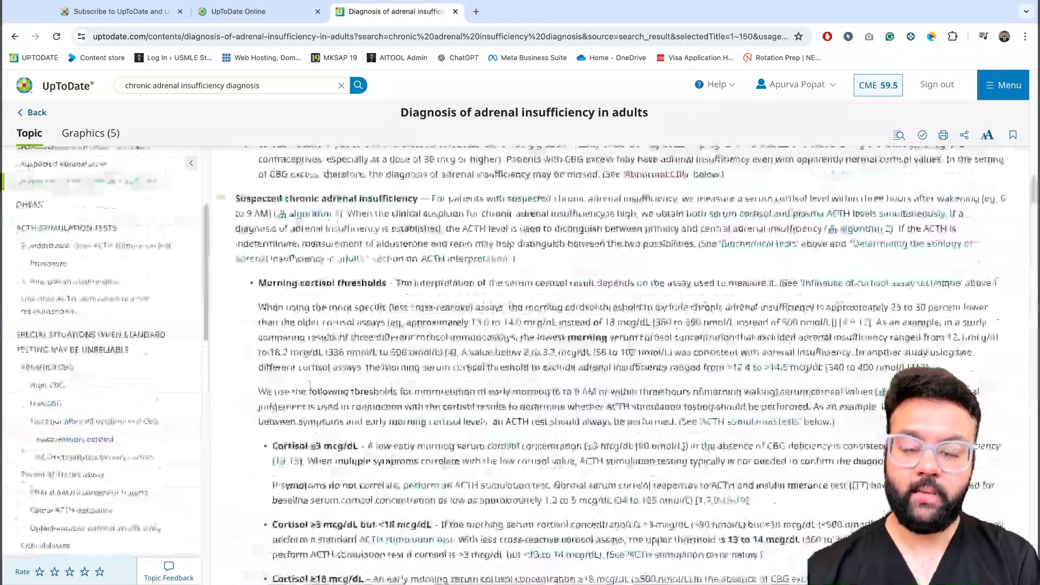
scroll(147, 399, "down", 10)
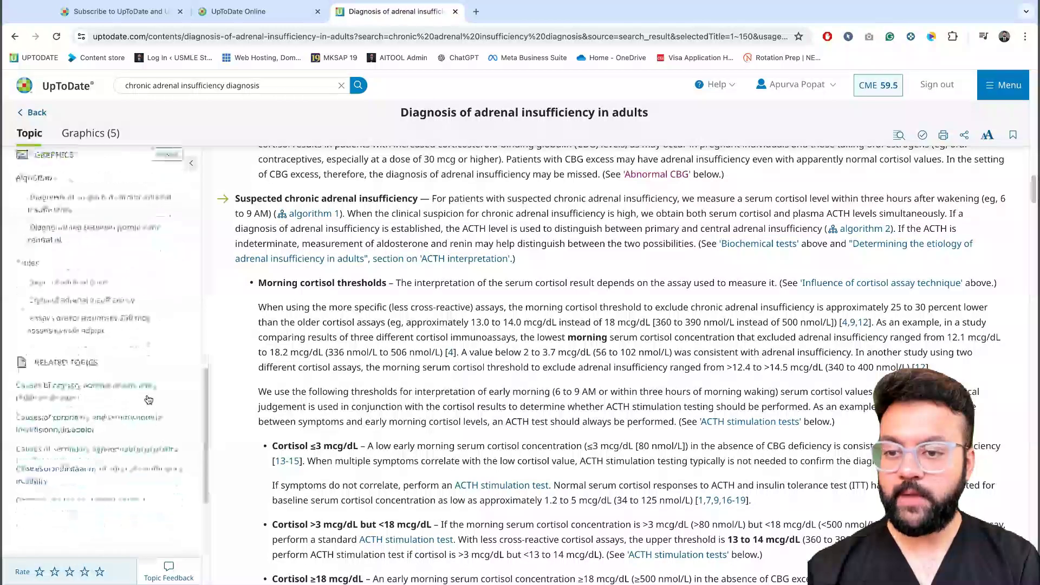
scroll(148, 400, "up", 5)
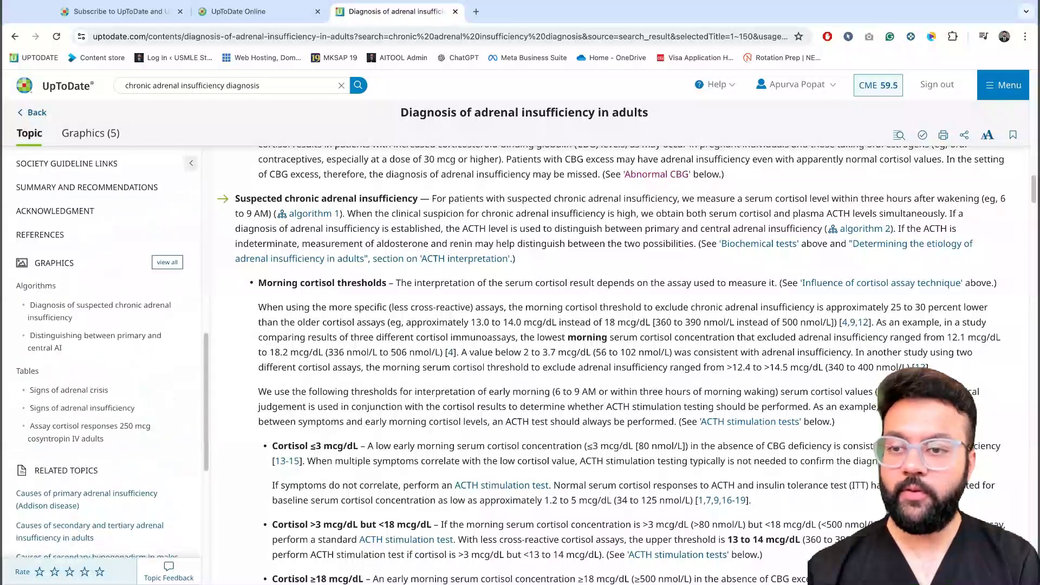
left_click(116, 191)
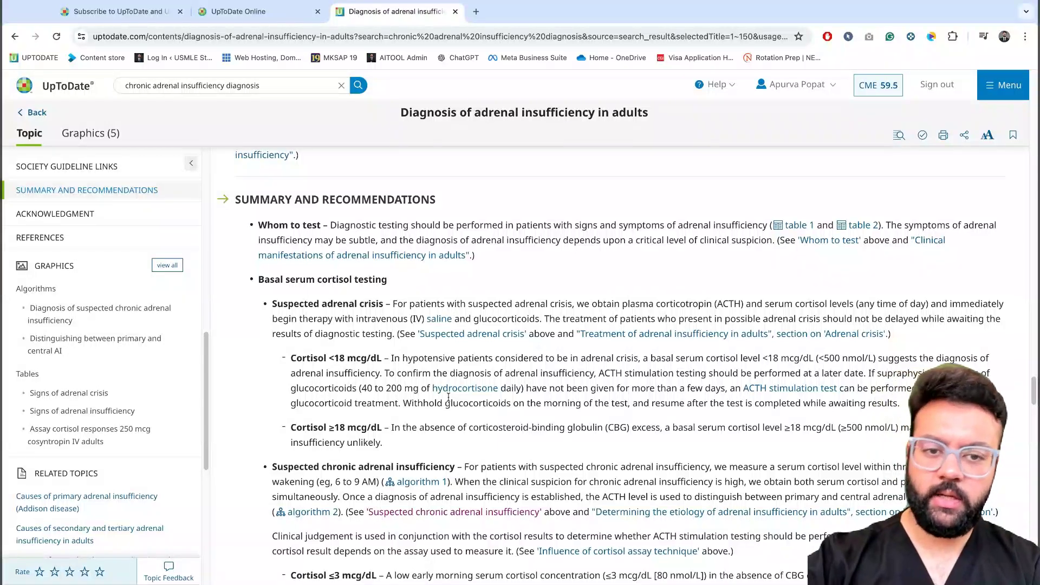
left_click(902, 142)
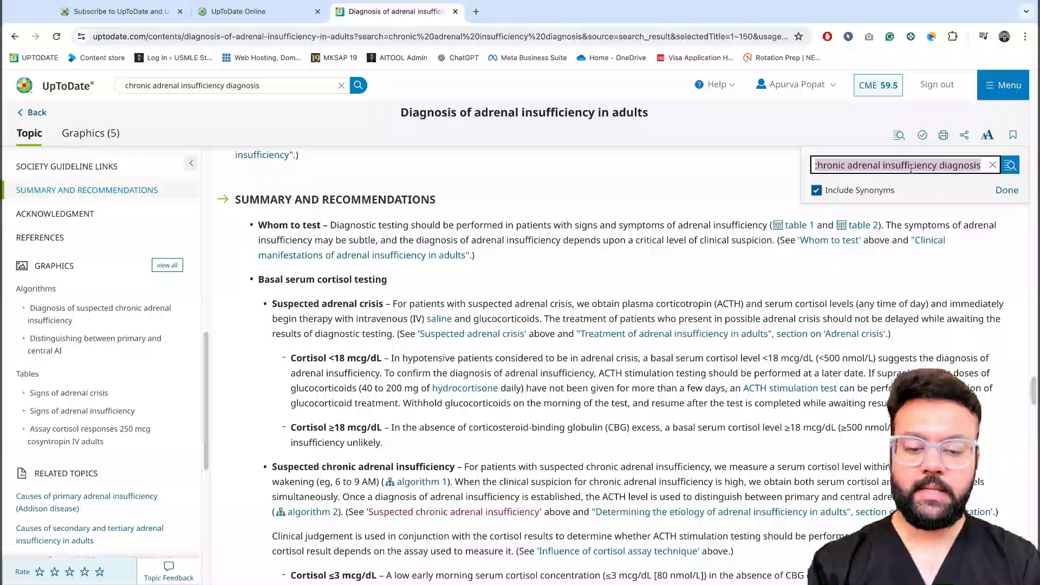
Search the topic for 'morning' to locate the morning cortisol passage, then clear the search
type("morning")
key("Return")
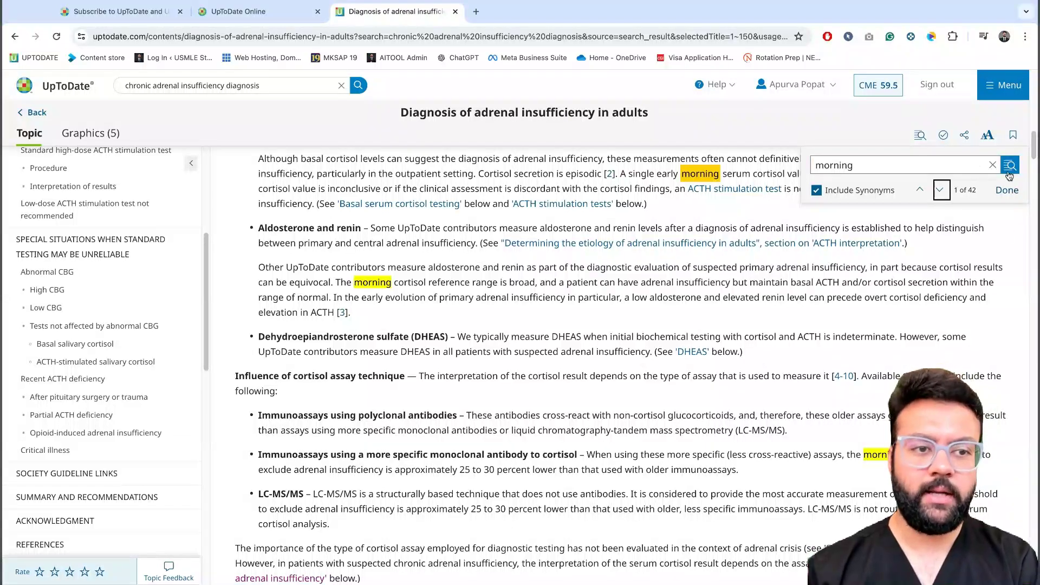
left_click(1007, 190)
Scroll the outline down to the Graphics and Related Topics sections, then back up to Graphics
scroll(208, 242, "up", 4)
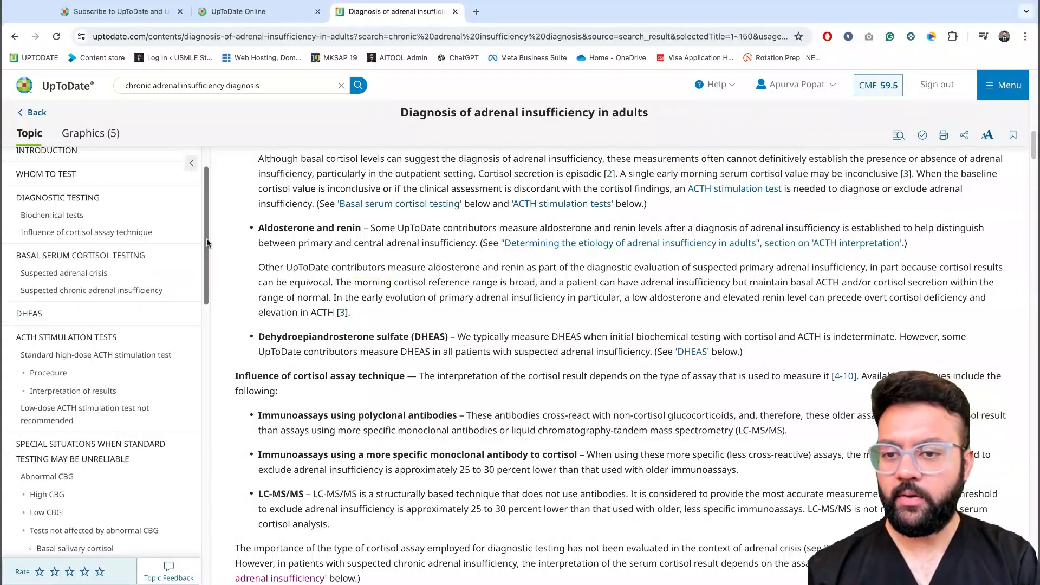
scroll(207, 242, "down", 10)
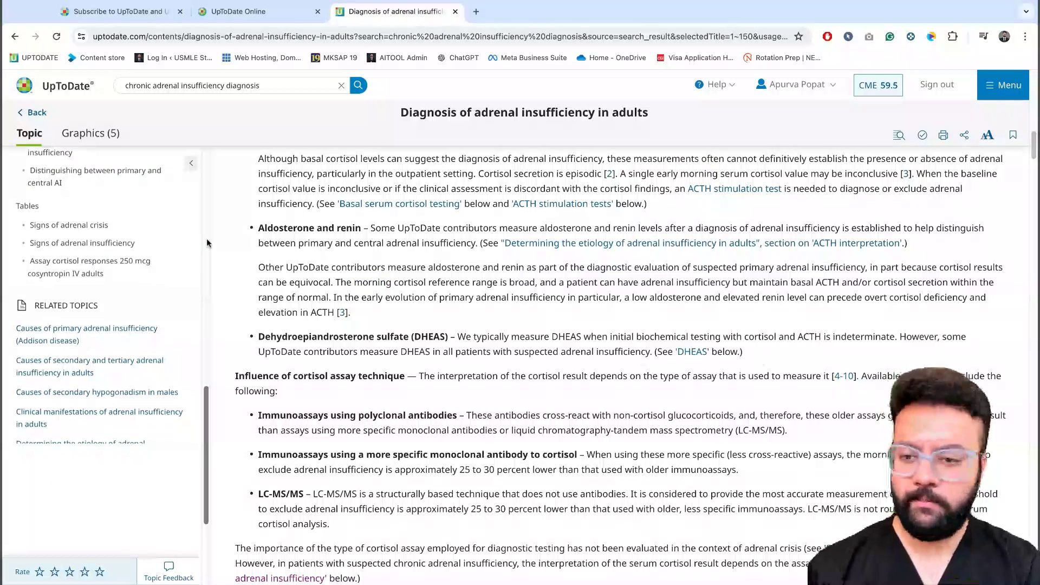
scroll(168, 396, "up", 2)
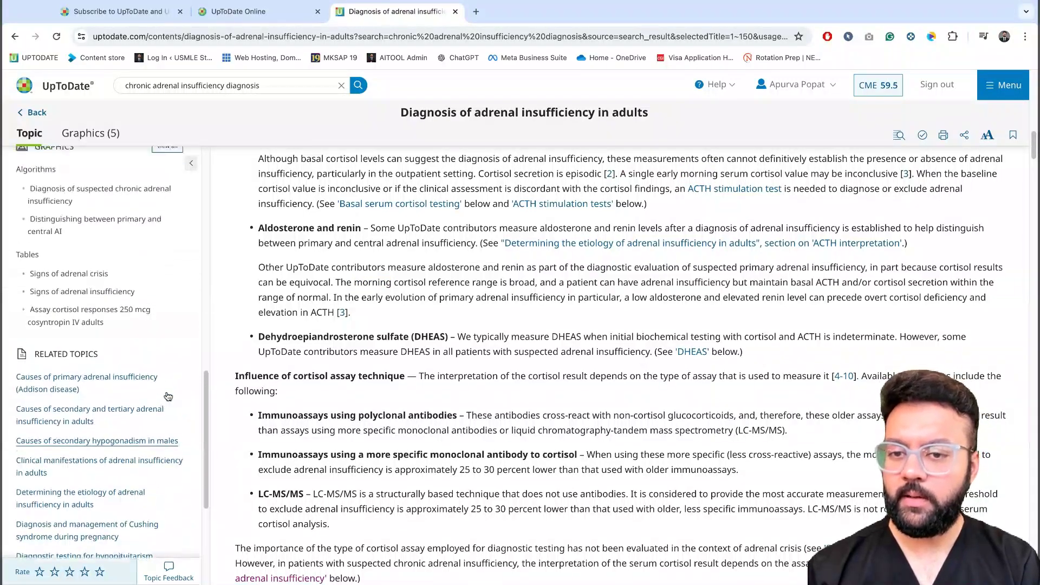
scroll(168, 396, "up", 2)
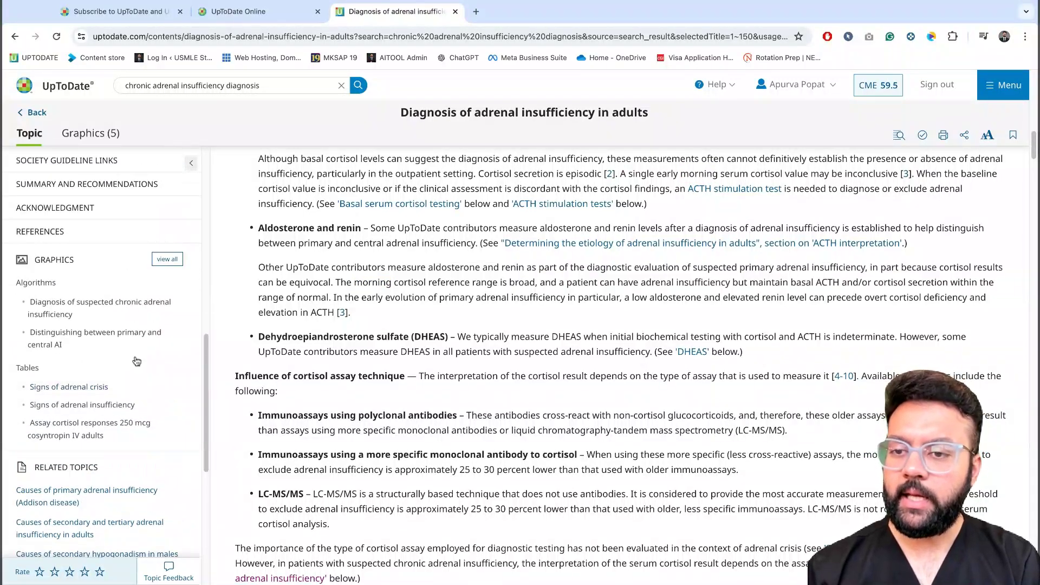
View the algorithm distinguishing primary from central adrenal insufficiency from the topic's graphics, then return to the topic text
left_click(169, 262)
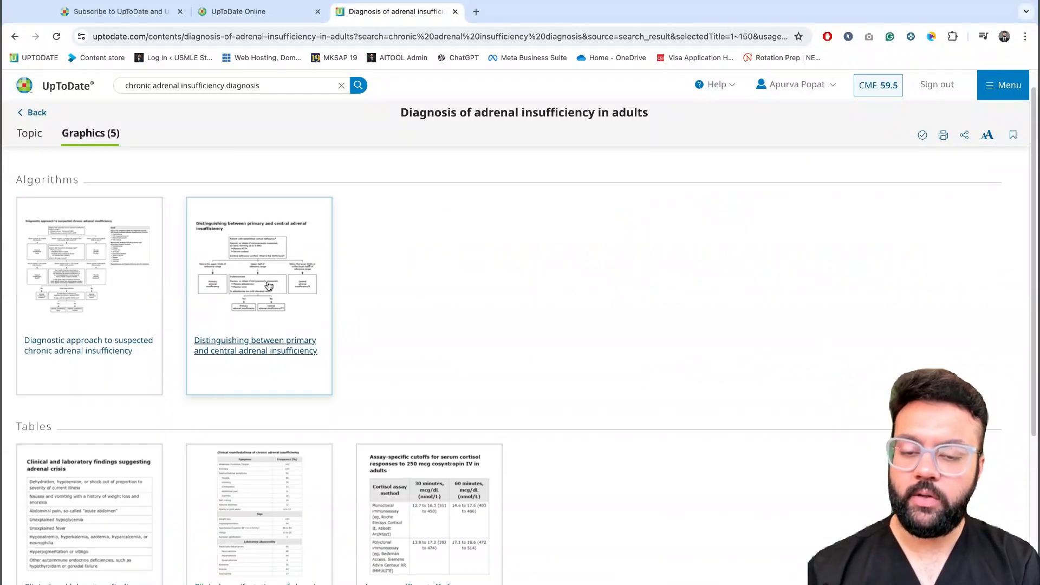
left_click(269, 286)
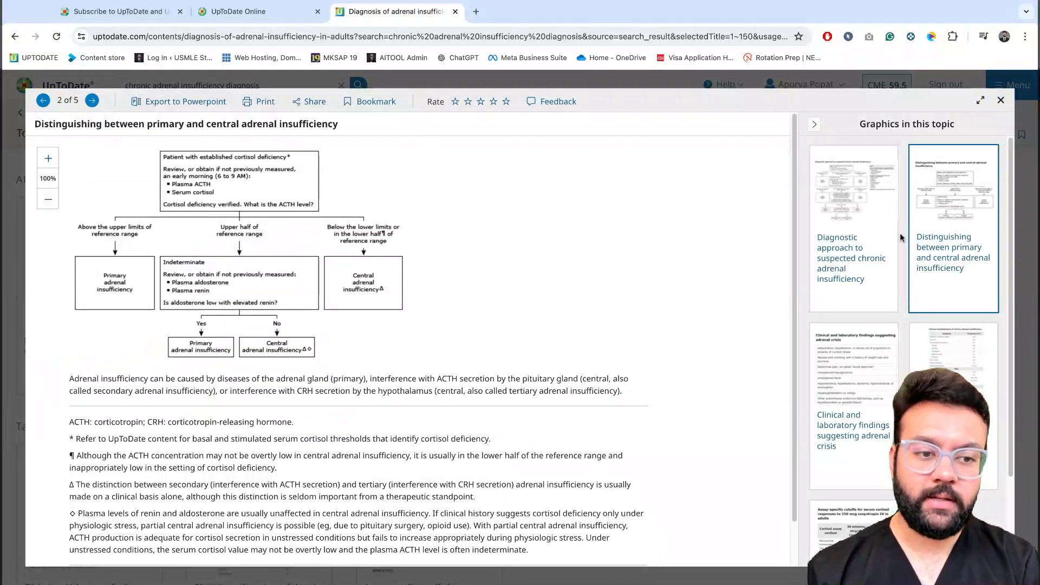
scroll(901, 237, "down", 2)
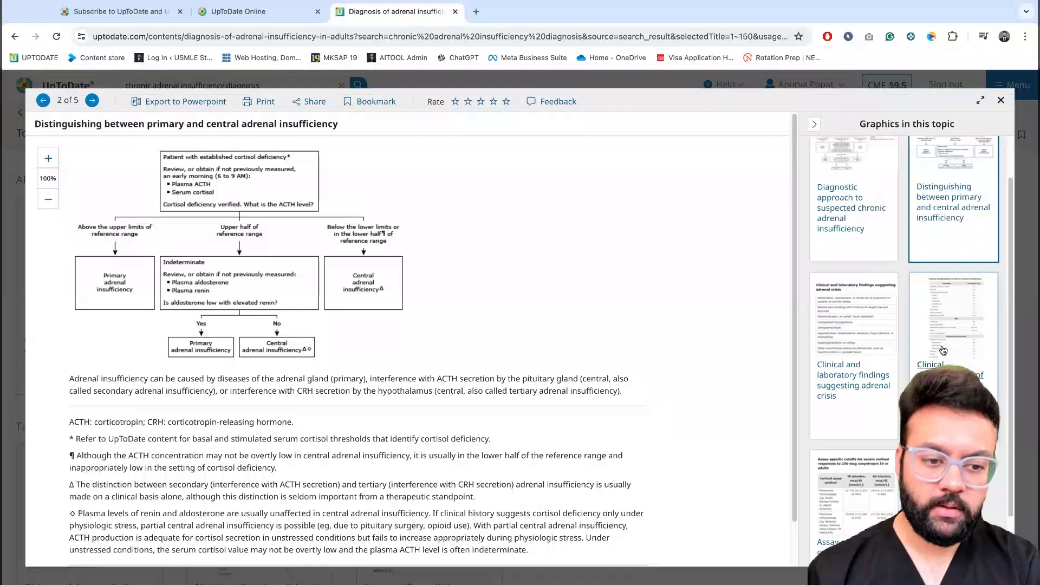
left_click(1001, 101)
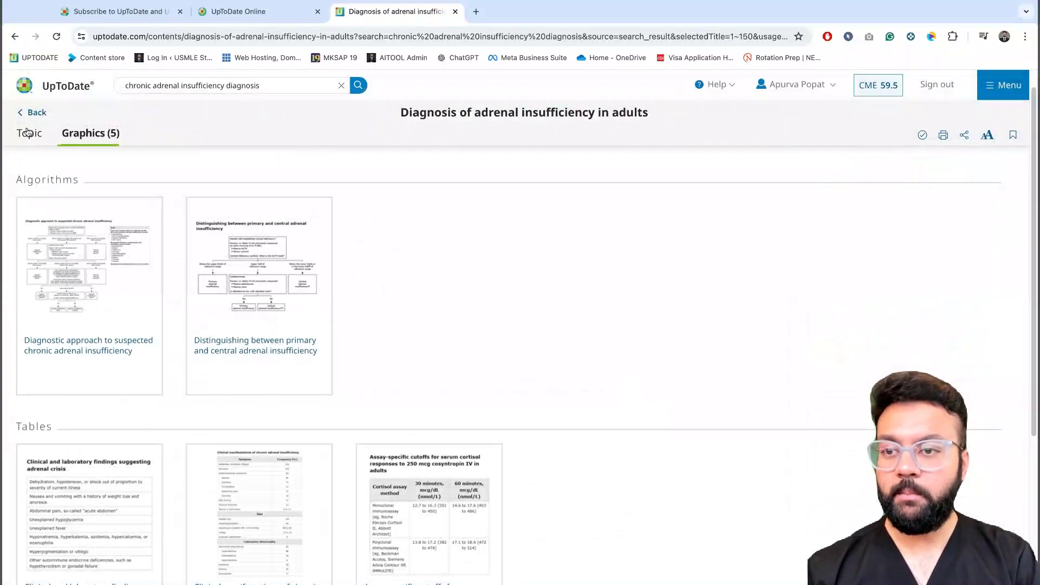
left_click(30, 134)
Read through the 'Society guideline links: Adrenal insufficiency' page by region, then go back to the topic
scroll(108, 232, "up", 1)
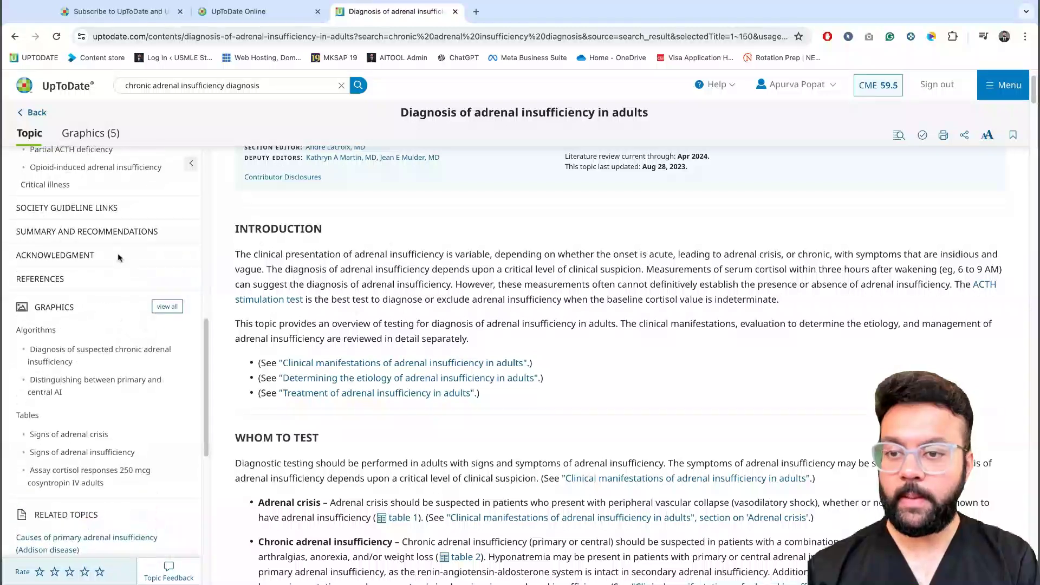
scroll(82, 295, "up", 3)
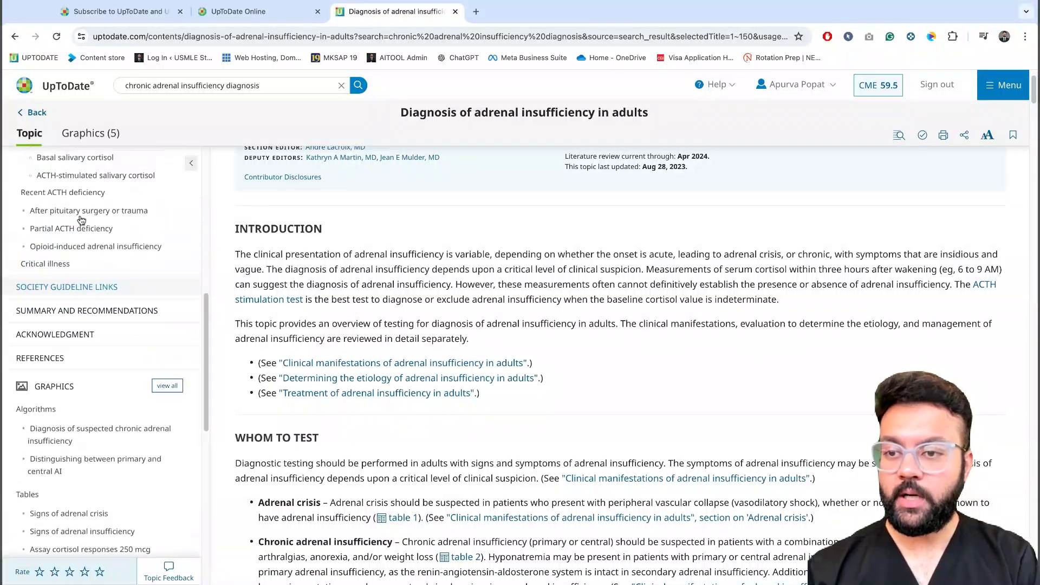
left_click(89, 330)
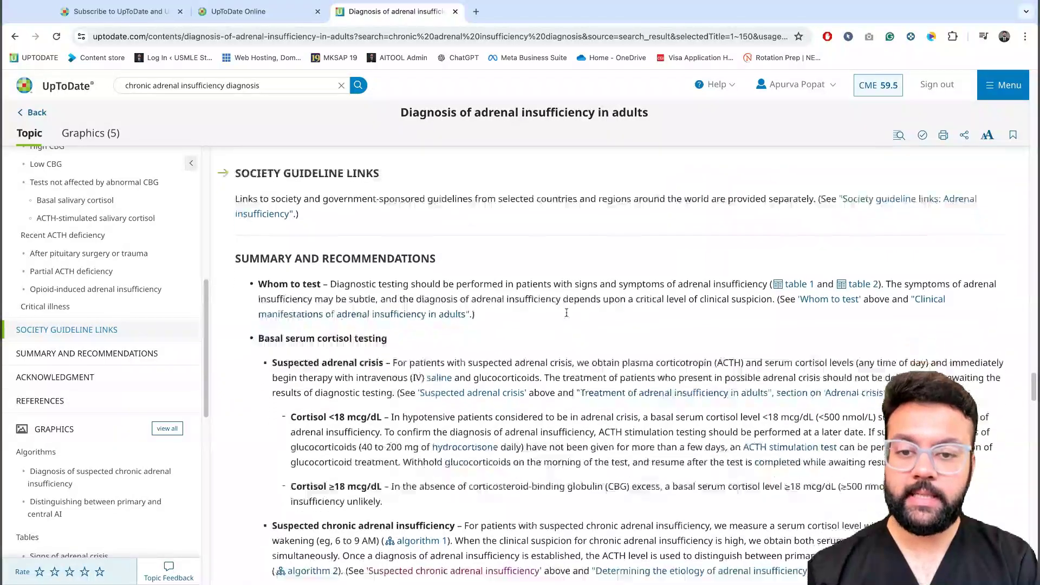
left_click(257, 223)
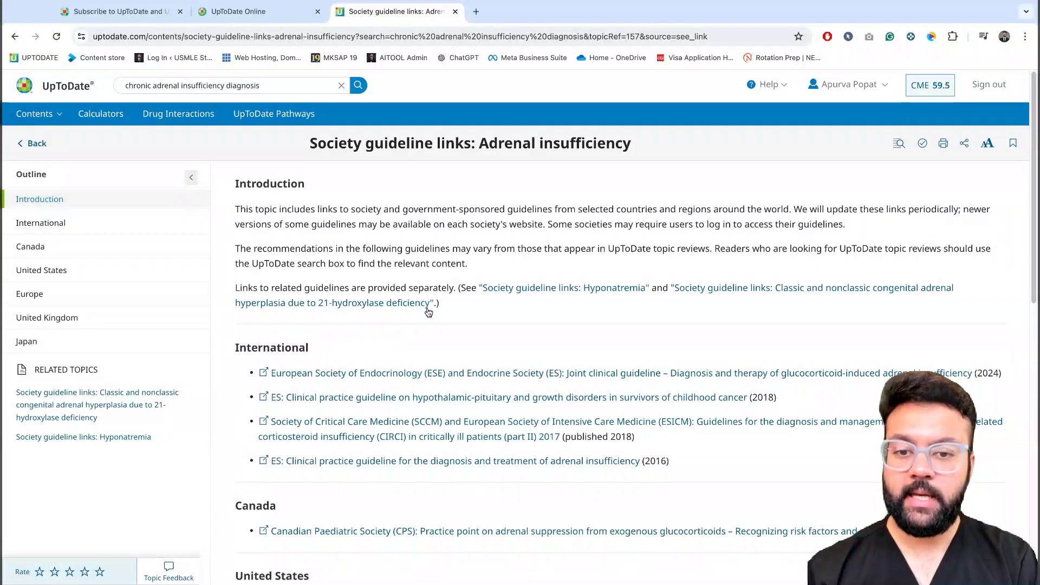
scroll(433, 303, "down", 2)
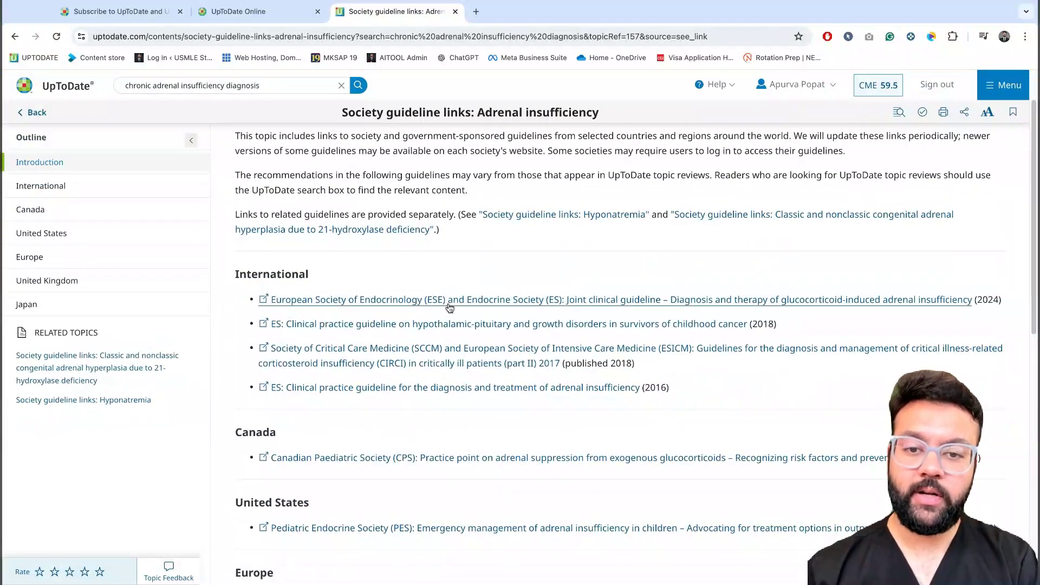
scroll(449, 308, "down", 3)
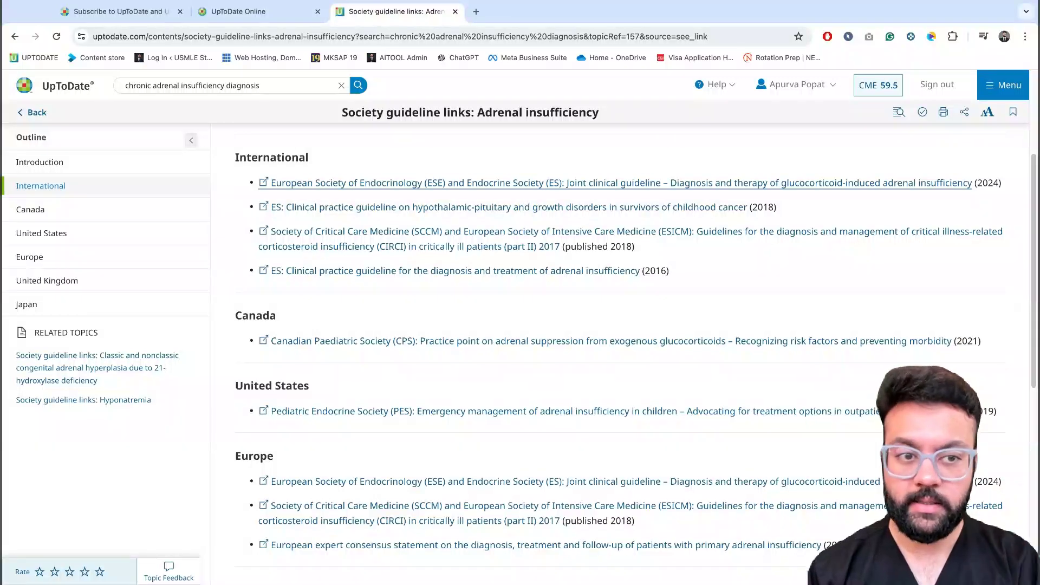
scroll(379, 440, "down", 3)
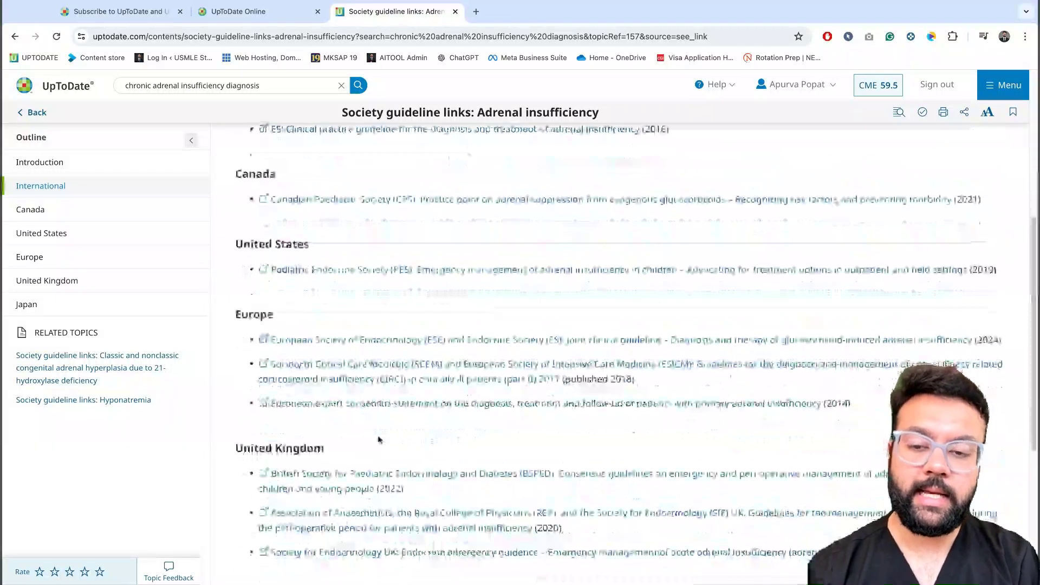
scroll(379, 440, "down", 2)
scroll(379, 440, "up", 8)
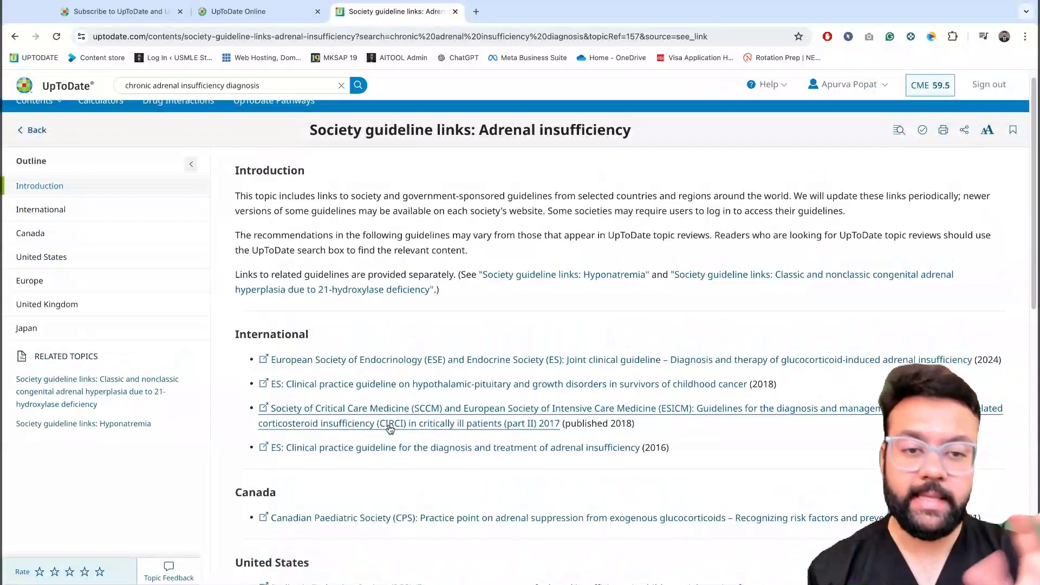
left_click(37, 131)
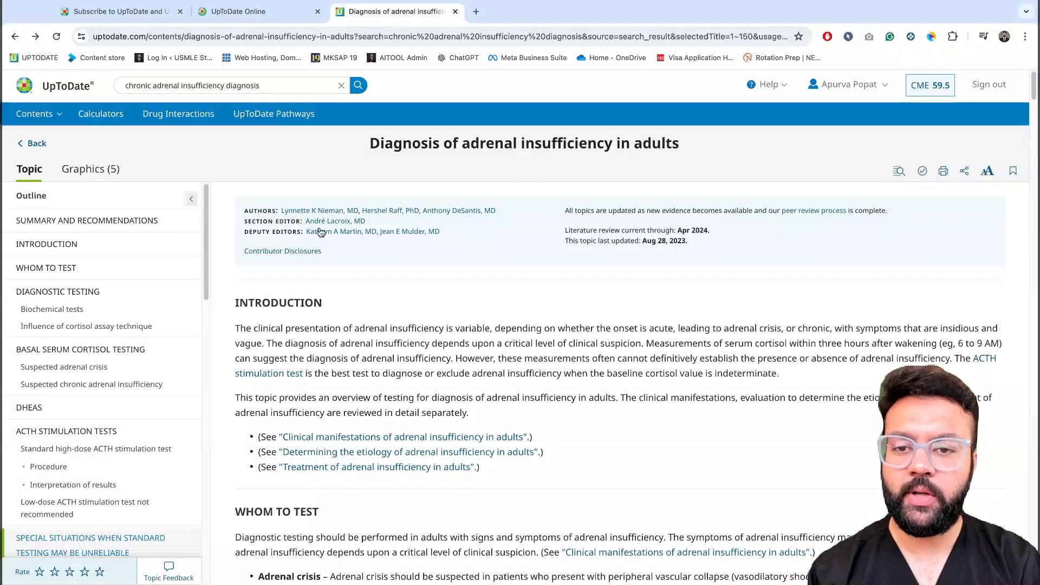
Highlight the last-updated date Aug 28, 2023 and the literature review date Apr 2024
left_click_drag(691, 245, 642, 242)
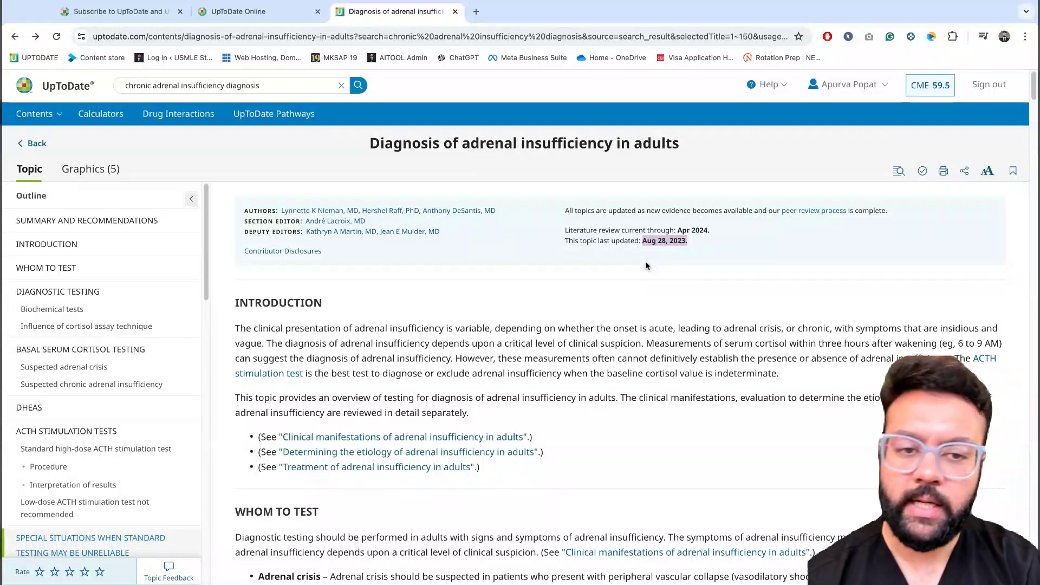
left_click_drag(710, 231, 569, 230)
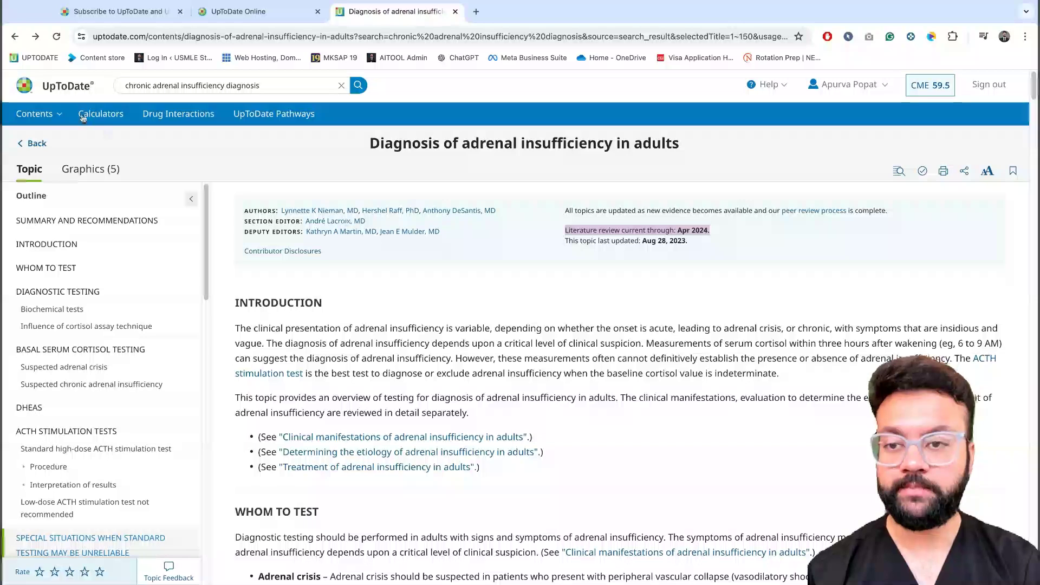
left_click(54, 90)
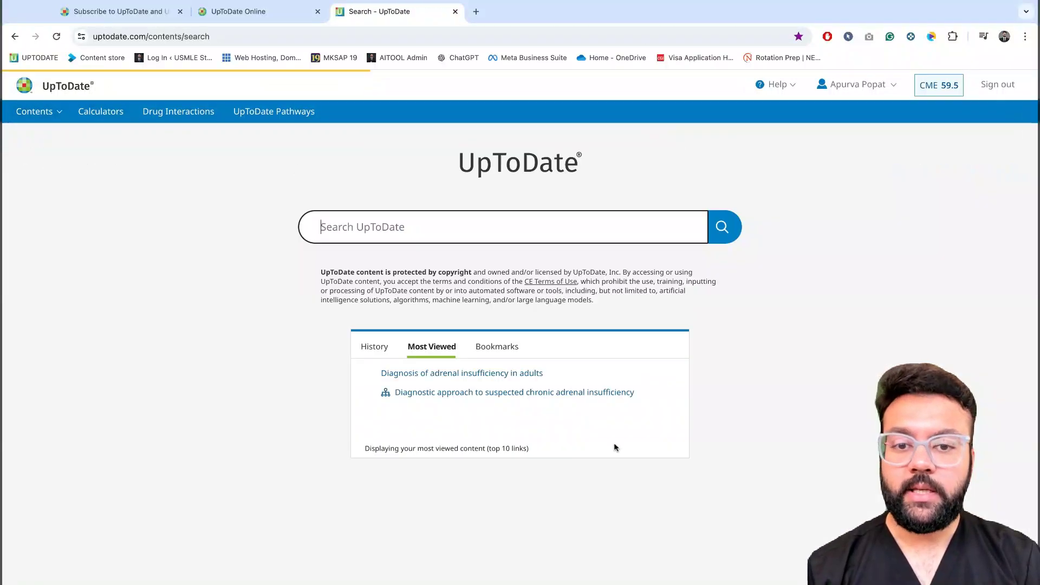
Browse UpToDate Pathways, expanding Infectious Diseases, Pulmonary and Critical Care, and Hospital Medicine sections
left_click(316, 117)
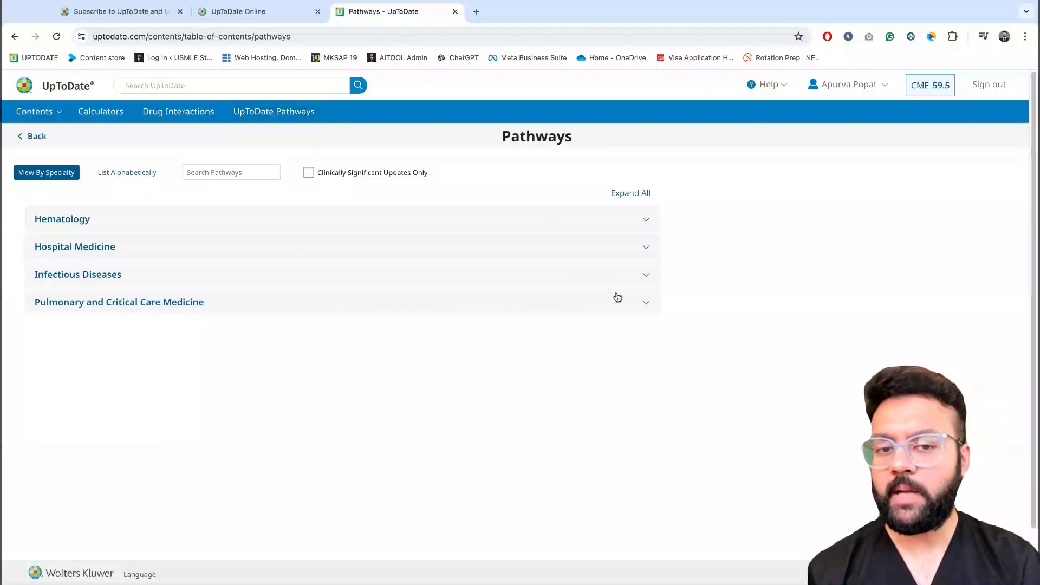
left_click(634, 279)
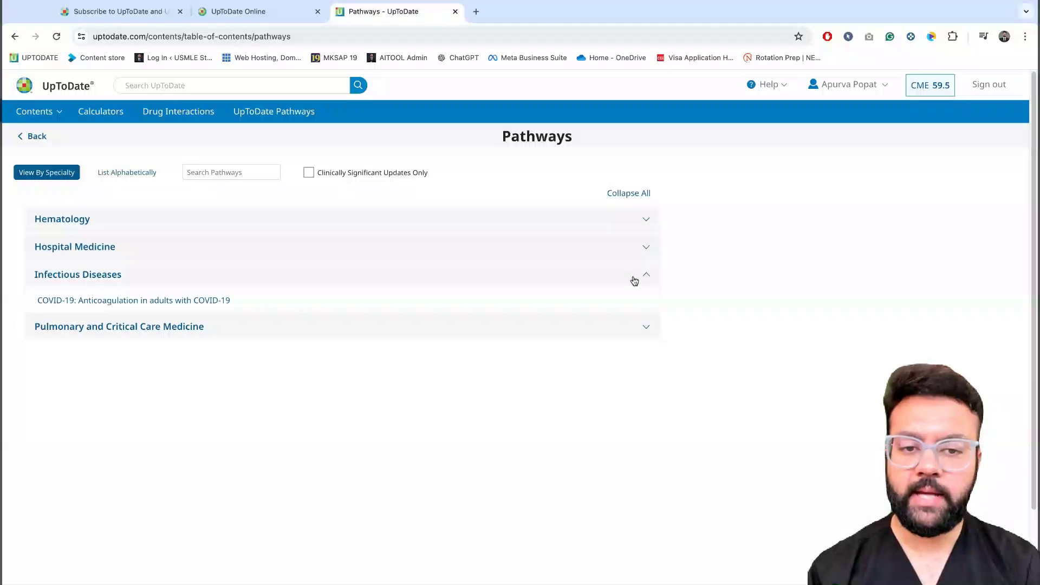
left_click(634, 280)
left_click(646, 307)
left_click(645, 307)
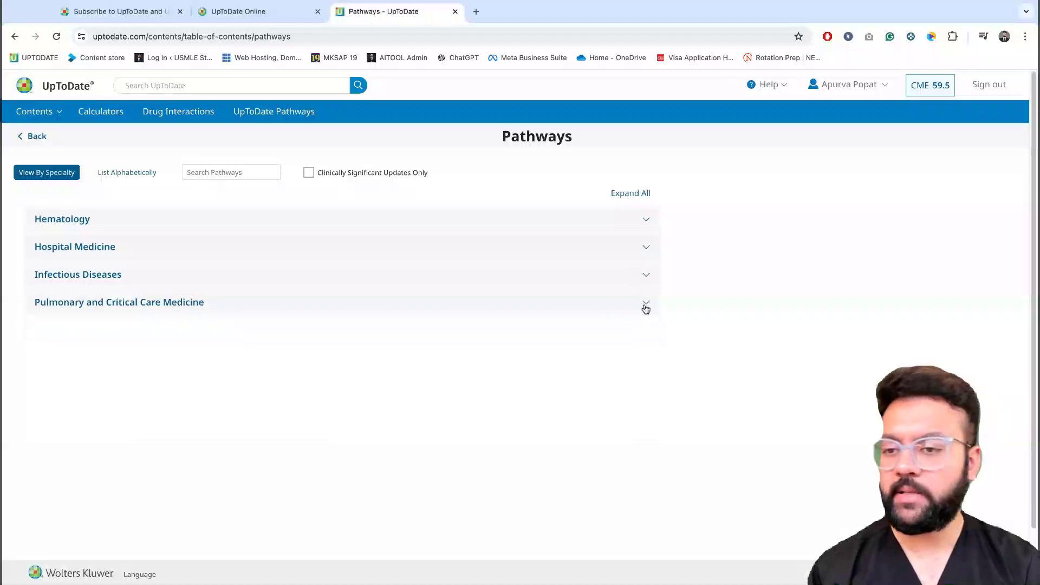
left_click(422, 252)
left_click(618, 247)
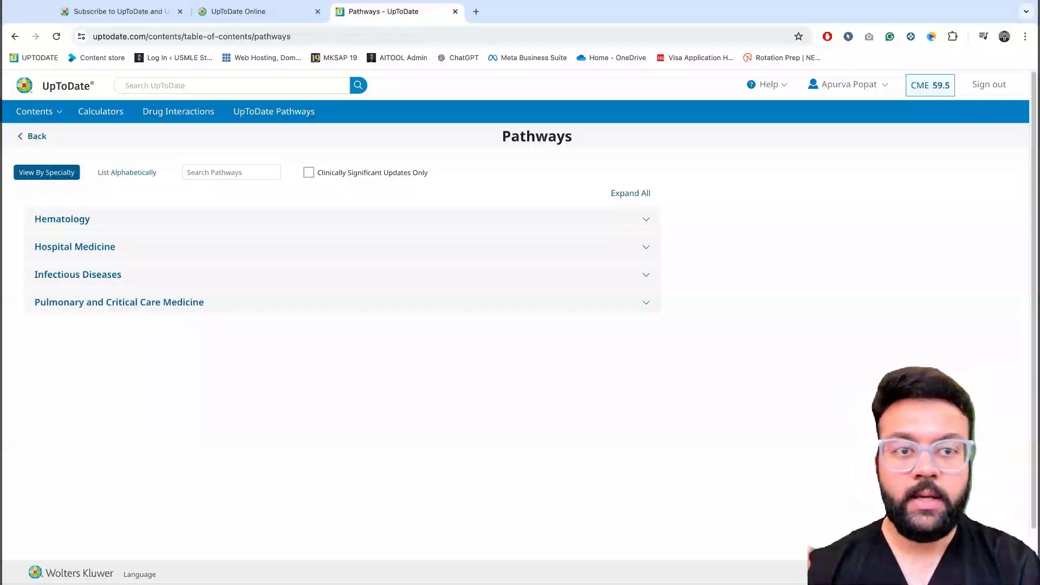
left_click(36, 91)
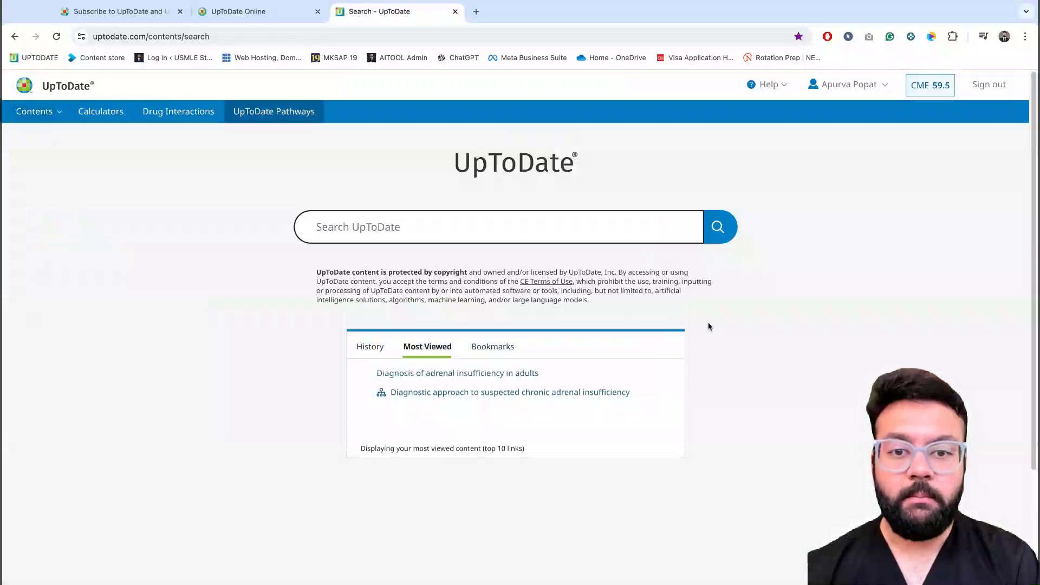
View the CME dashboard with 59.5 available credits, then return to the search home page
left_click(926, 84)
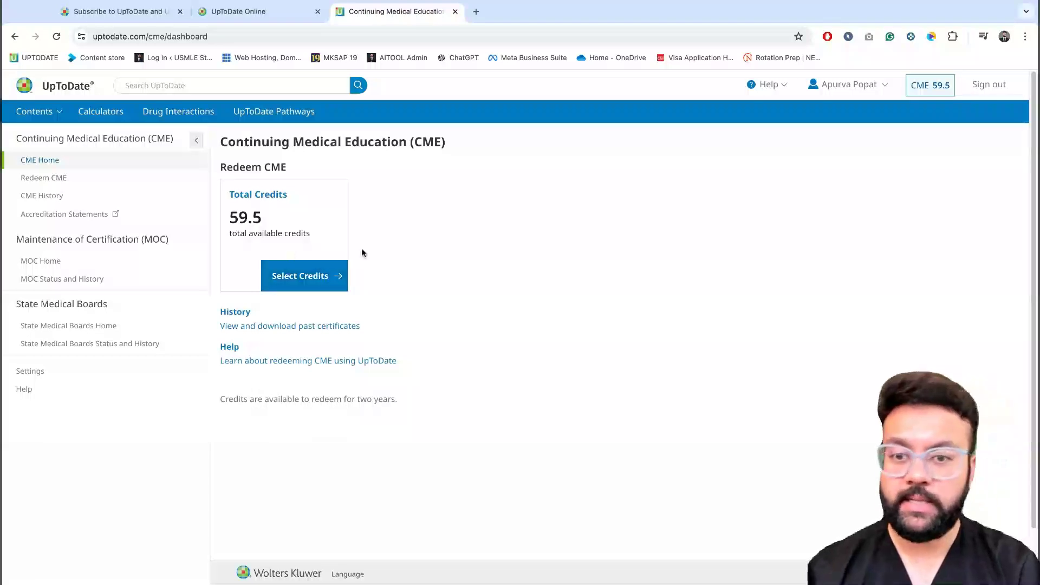
left_click(33, 85)
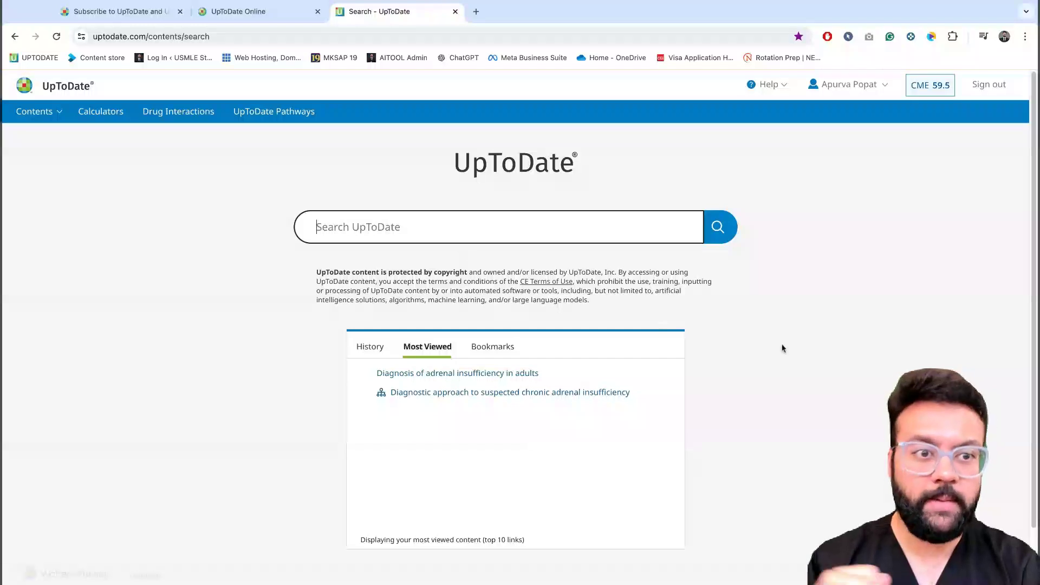